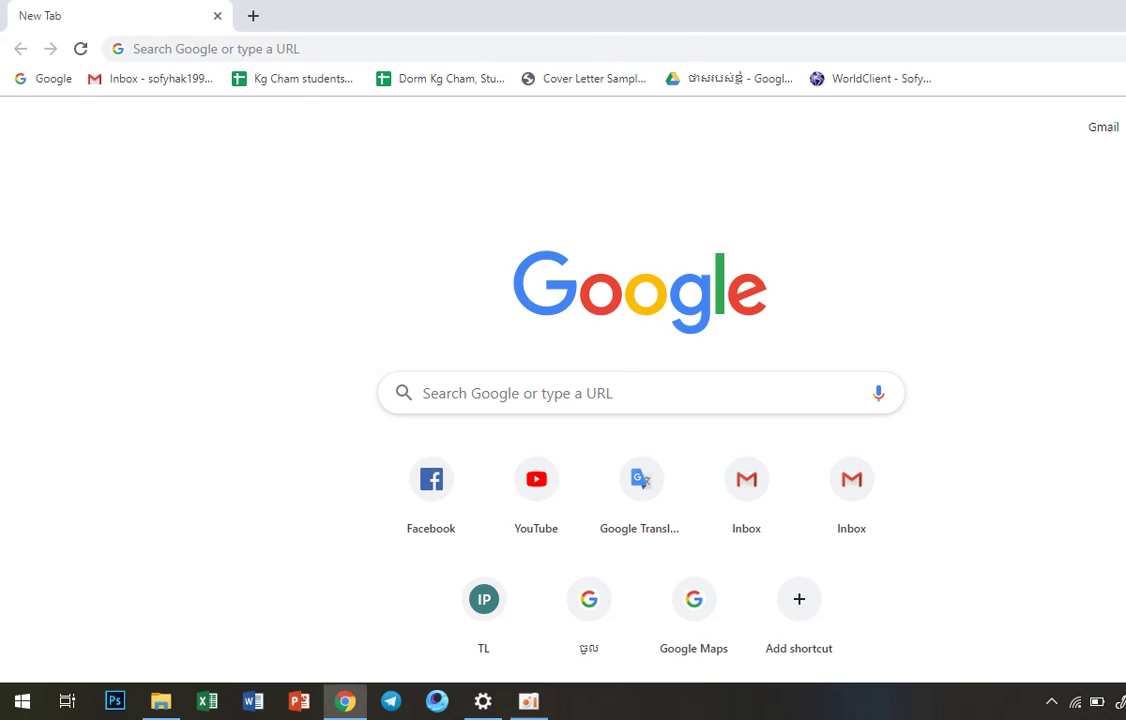
key("alt+Tab")
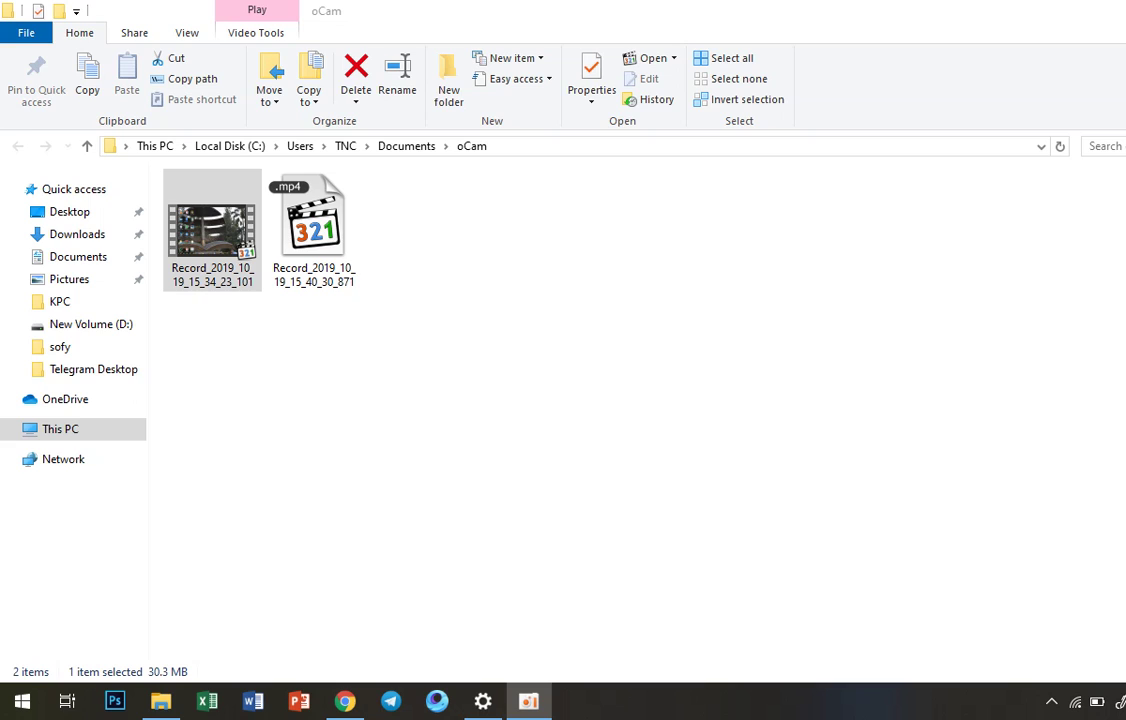
key("super+d")
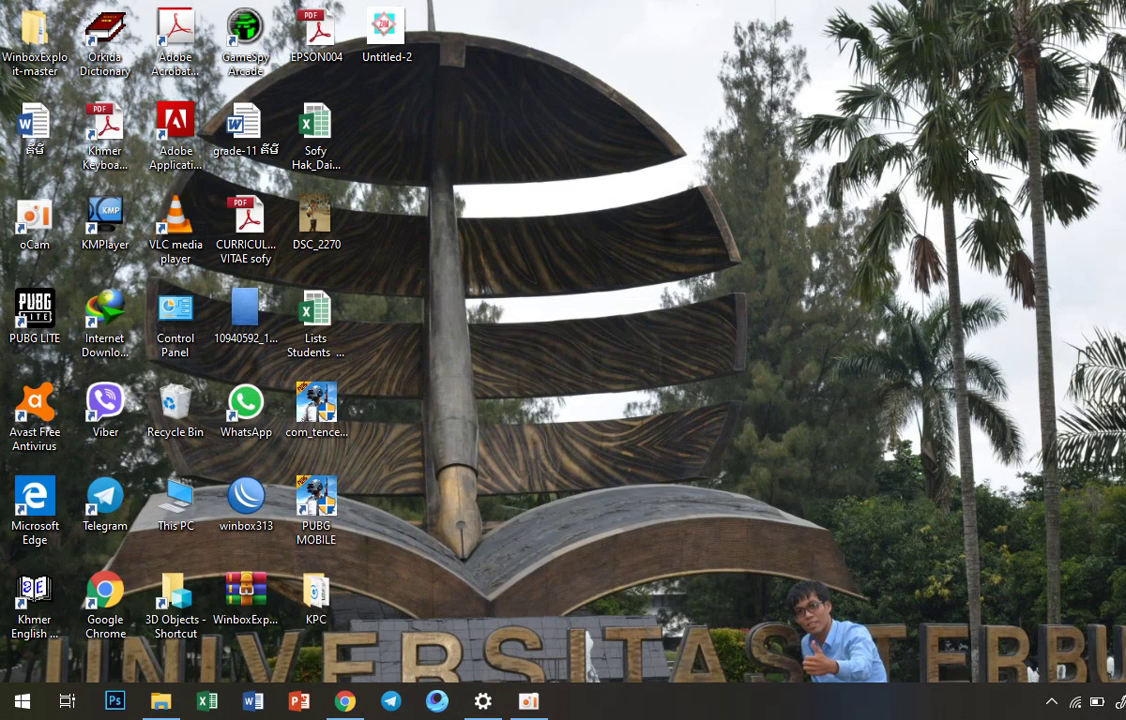
right_click(976, 113)
left_click(988, 170)
right_click(822, 166)
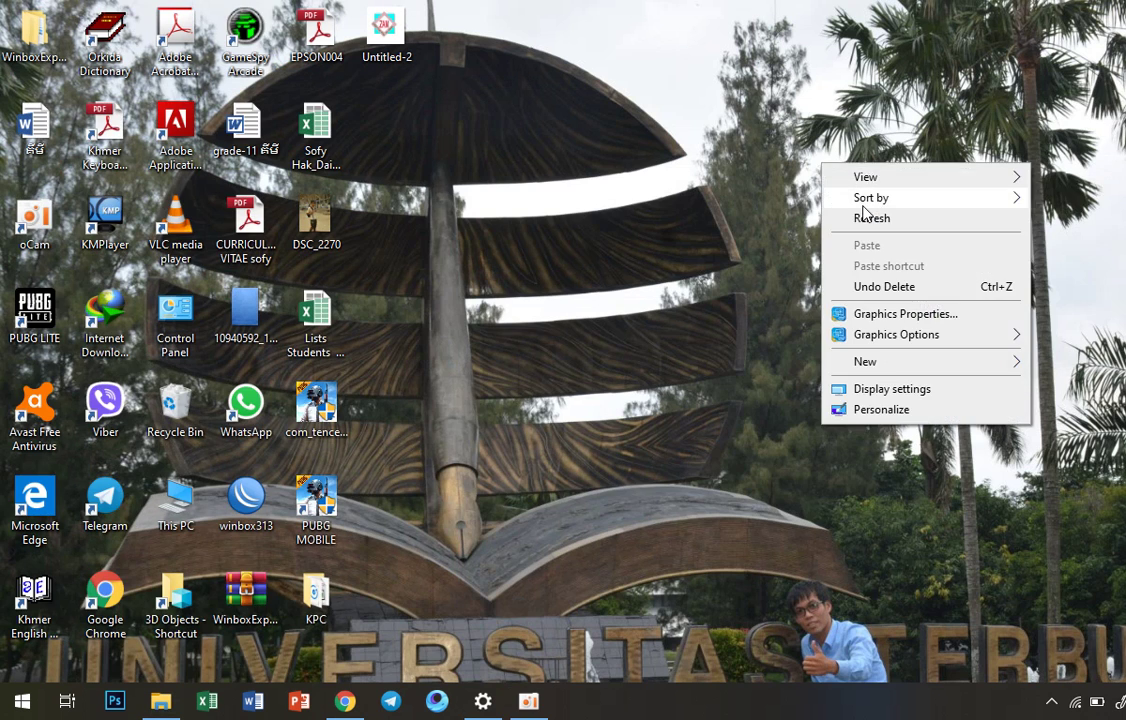
left_click(869, 217)
right_click(870, 215)
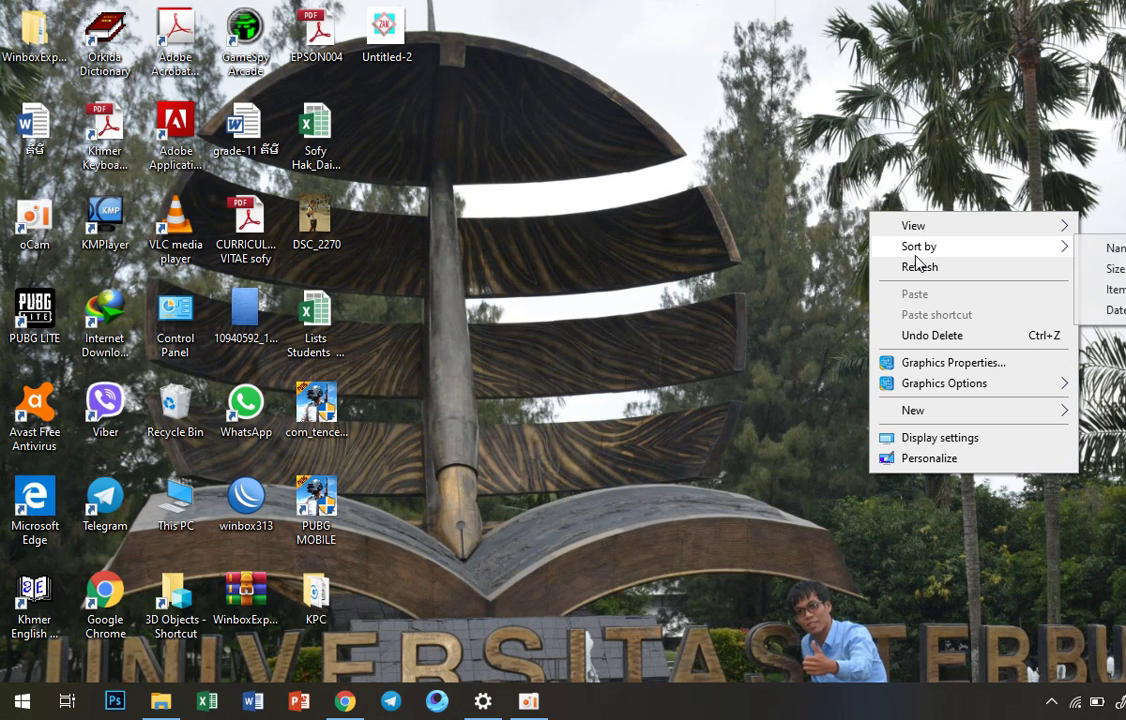
left_click(924, 266)
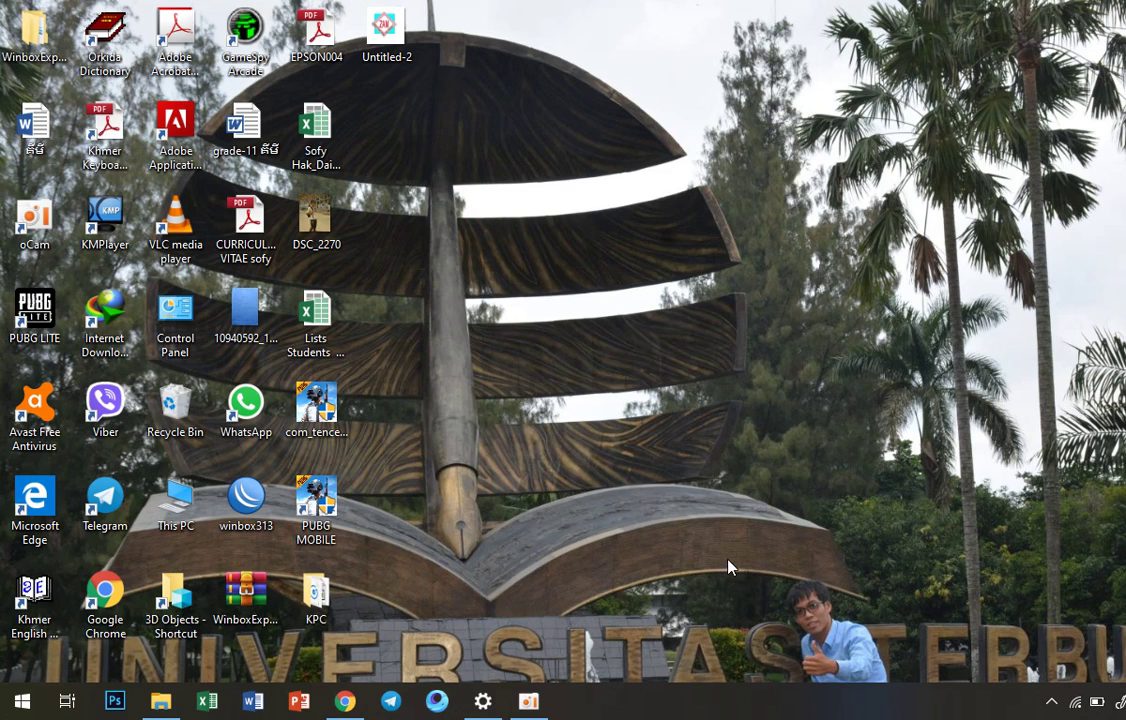
Switch to Chrome, go to youtube.com and open its video upload page.
mouse_move(343, 705)
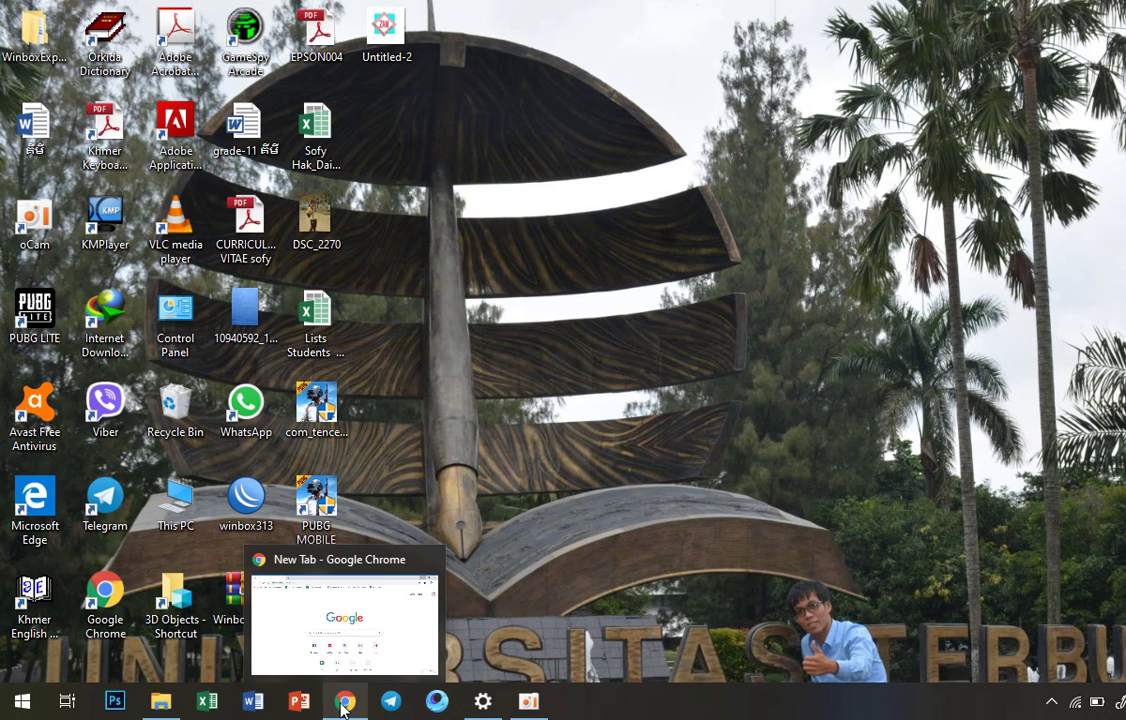
left_click(300, 620)
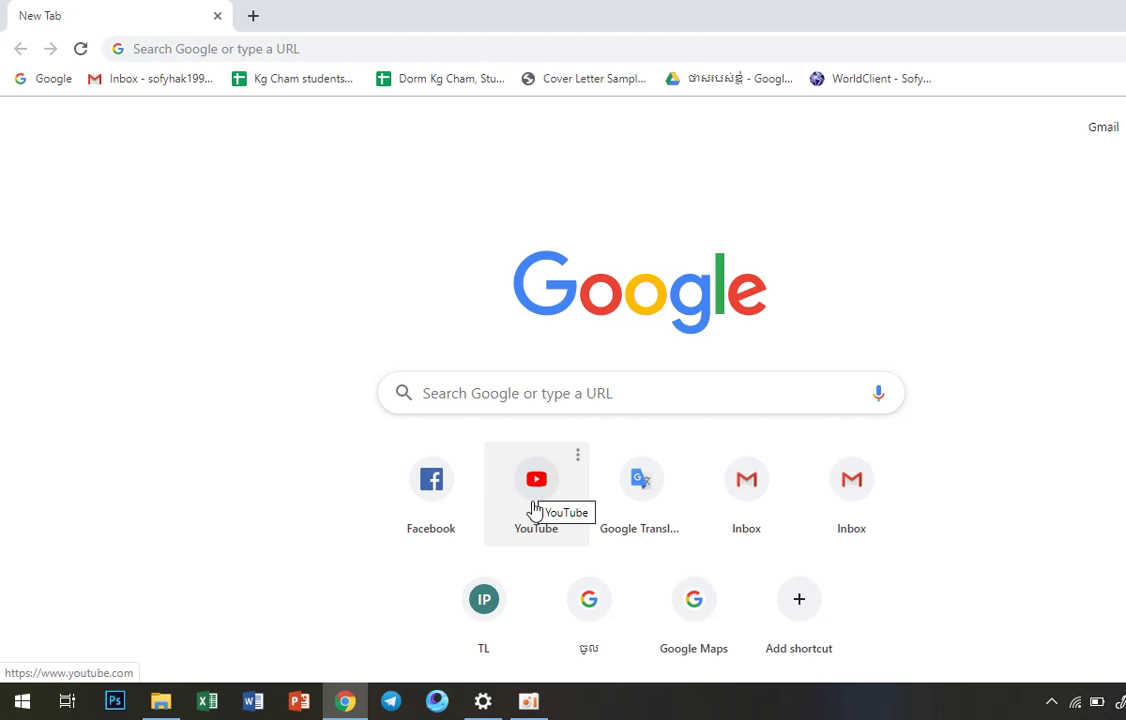
left_click(325, 50)
type("យ")
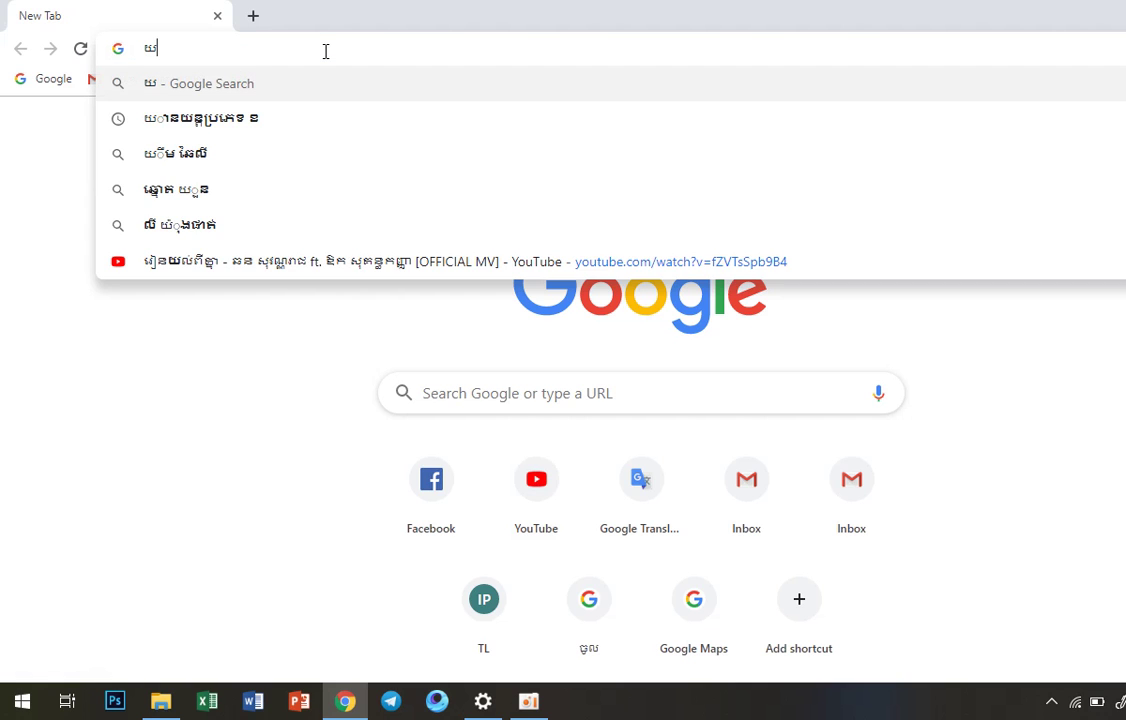
key("BackSpace")
type("youtube.com")
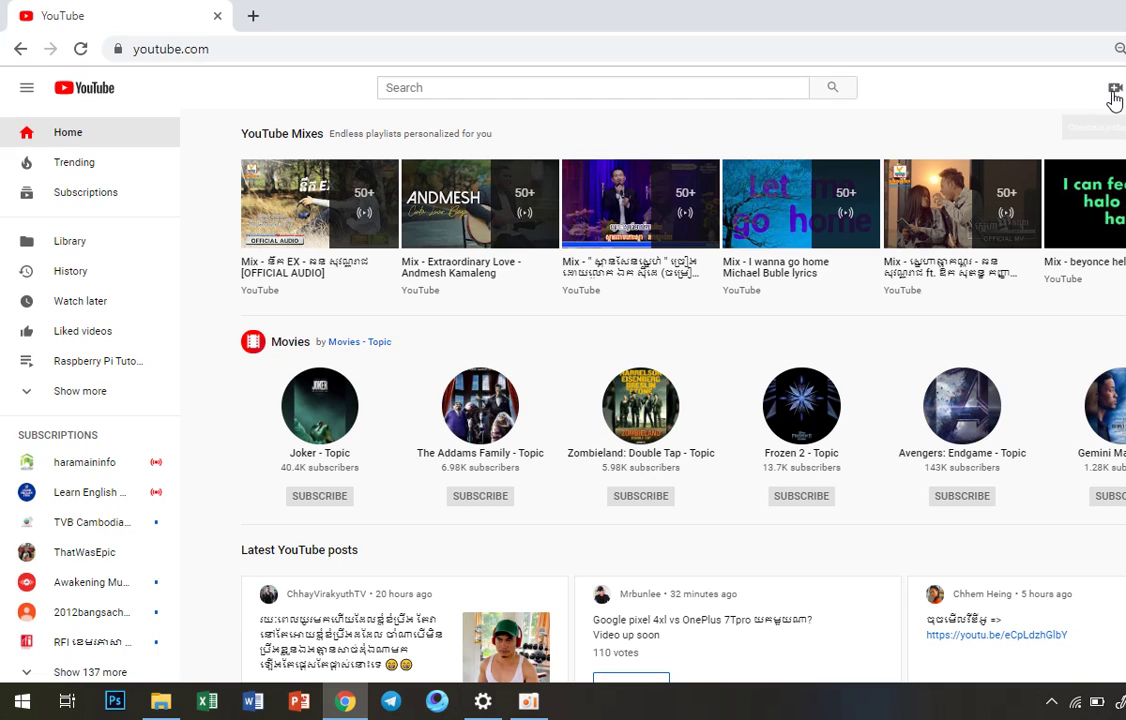
left_click(1115, 89)
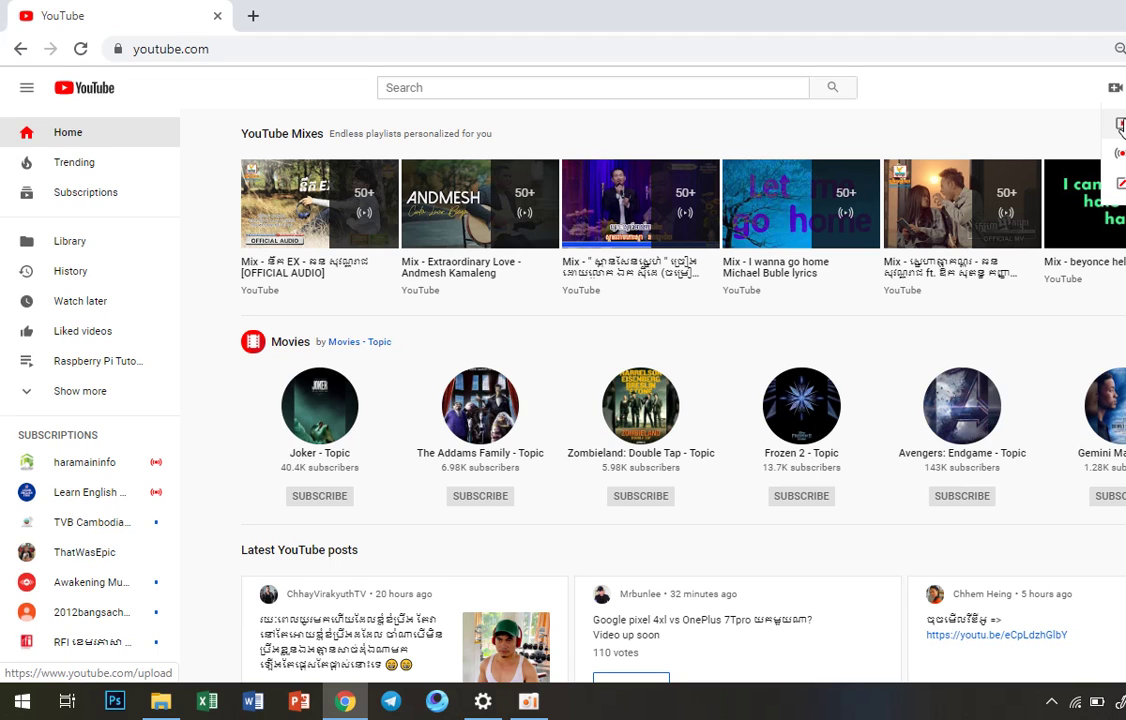
left_click(1121, 127)
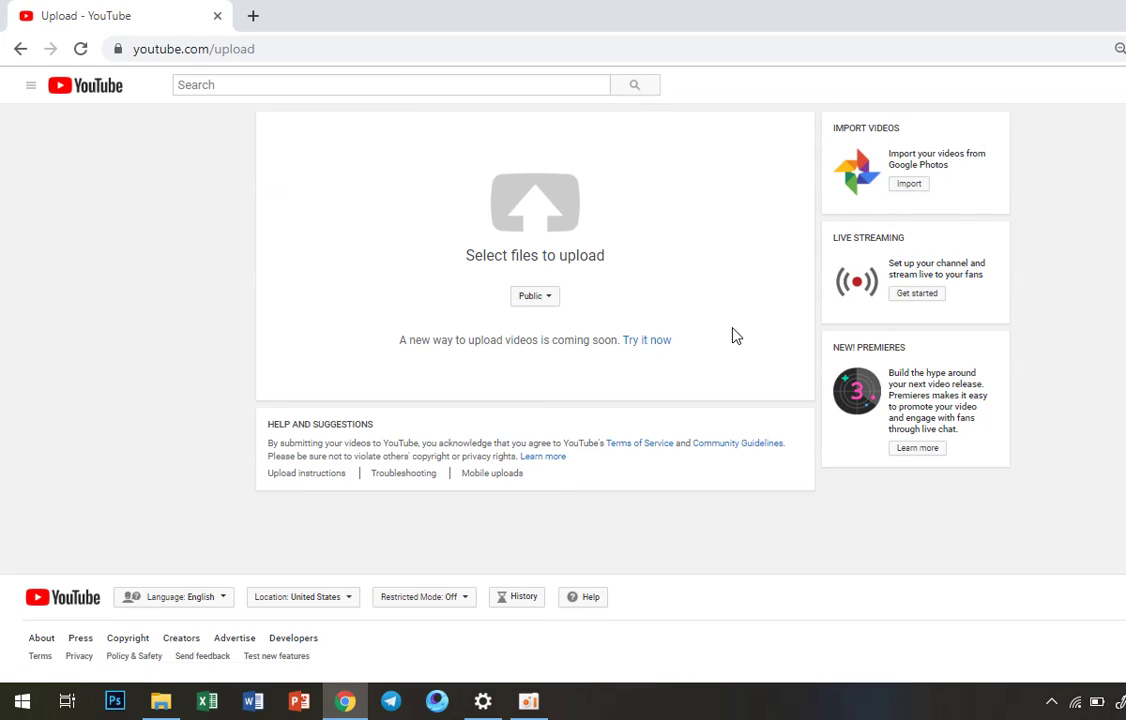
Upload the video file Record_2019_10_19_15_34_23_101 from the oCam folder in Documents.
left_click(537, 217)
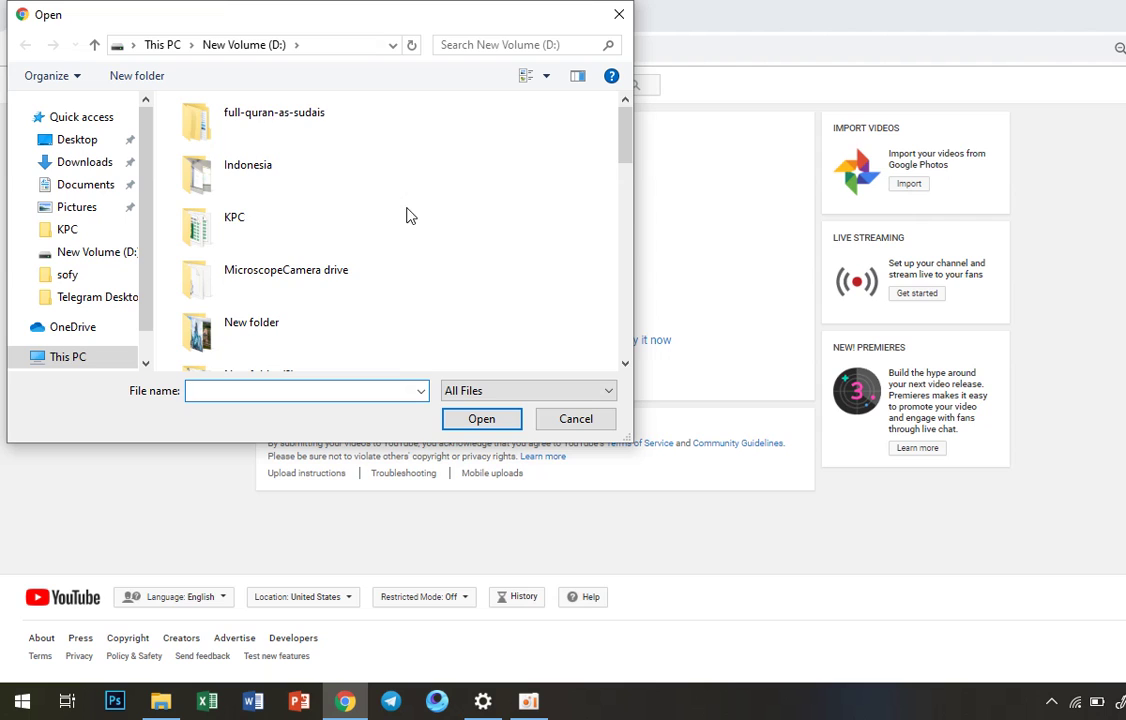
scroll(364, 206, "down", 5)
scroll(364, 210, "up", 3)
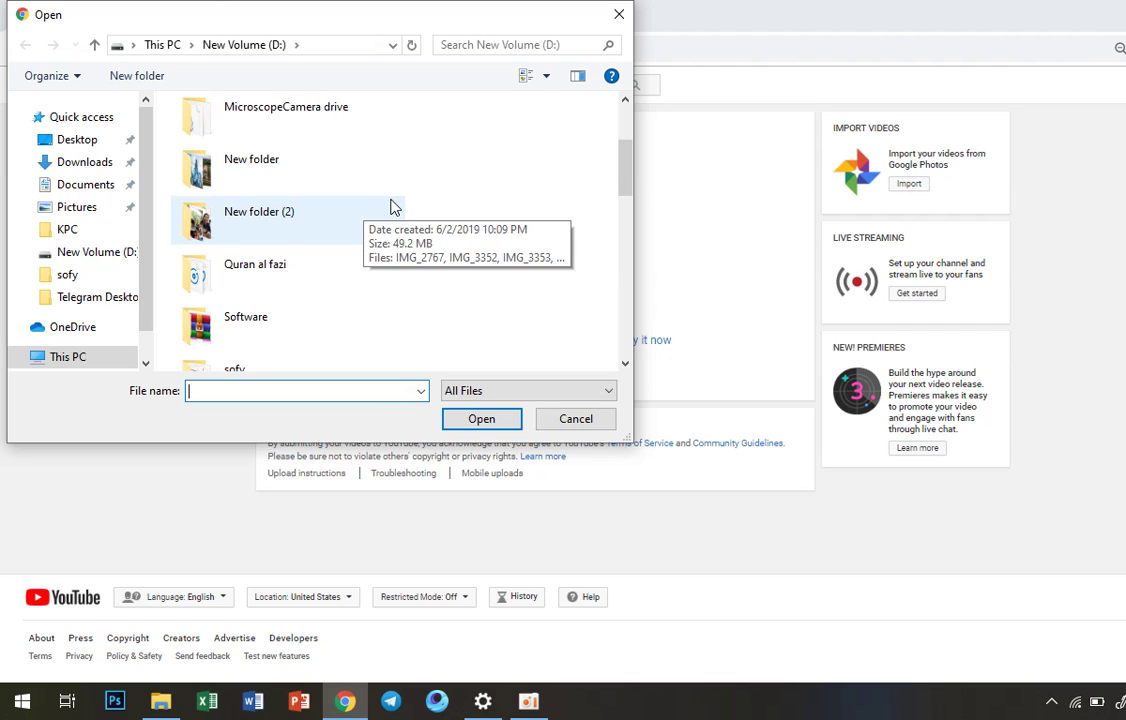
left_click(85, 184)
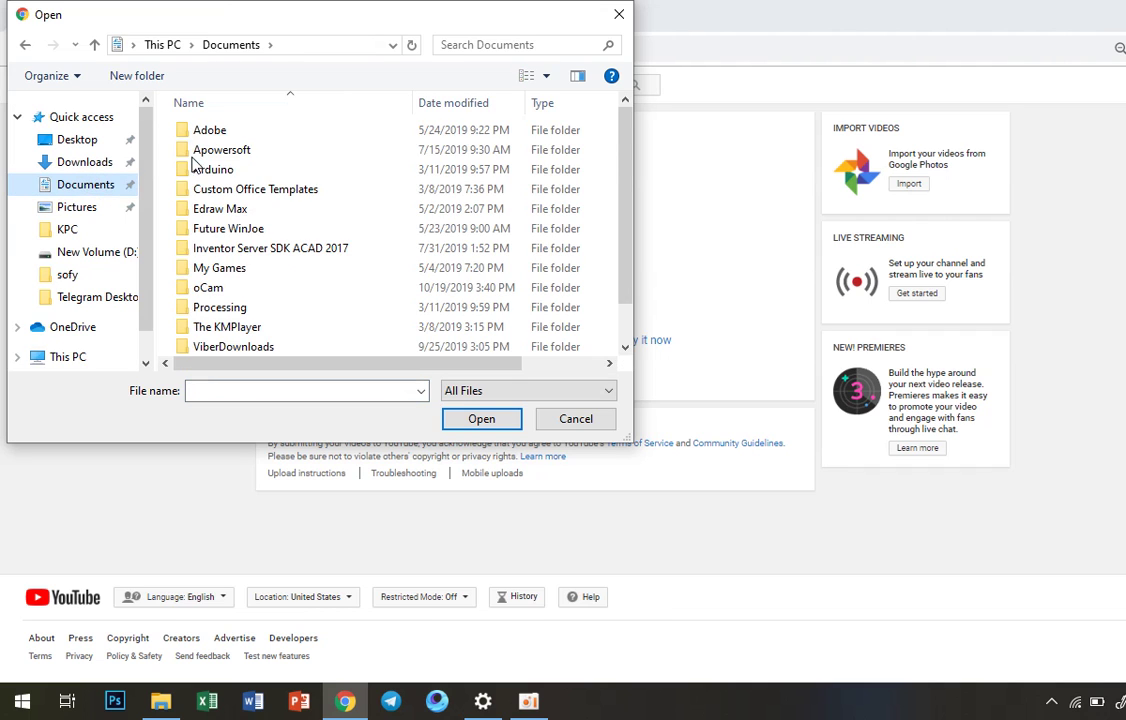
double_click(215, 287)
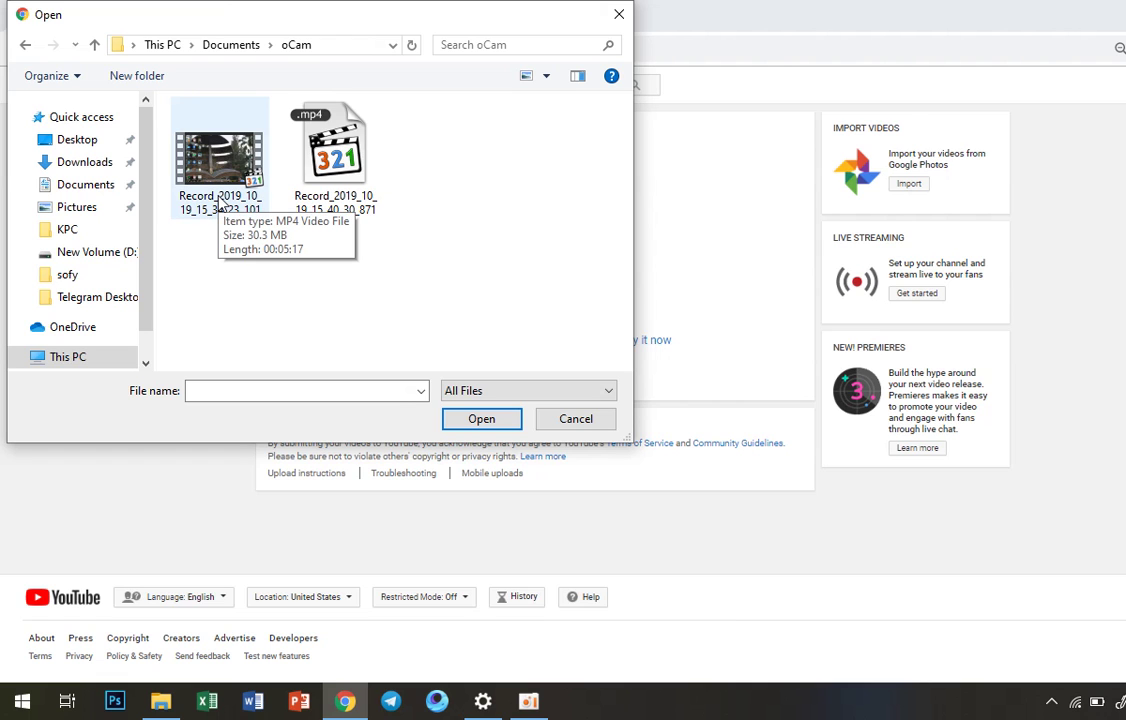
double_click(220, 201)
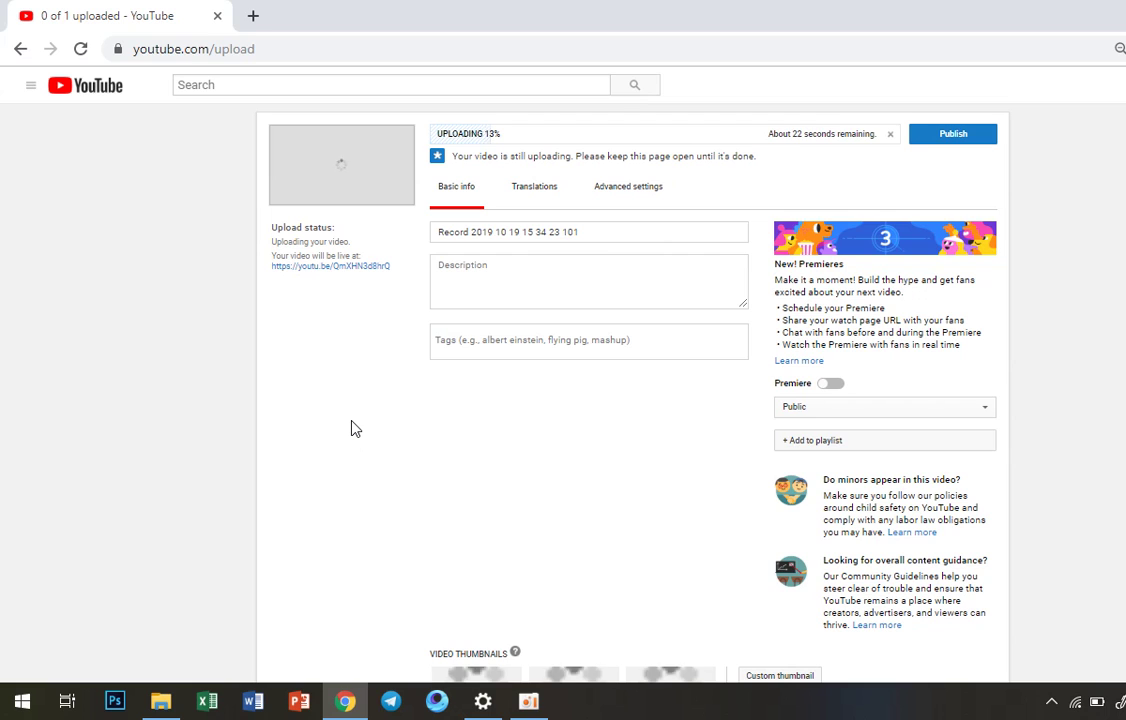
Replace the default video title with "How to use security in Microft word".
left_click(593, 239)
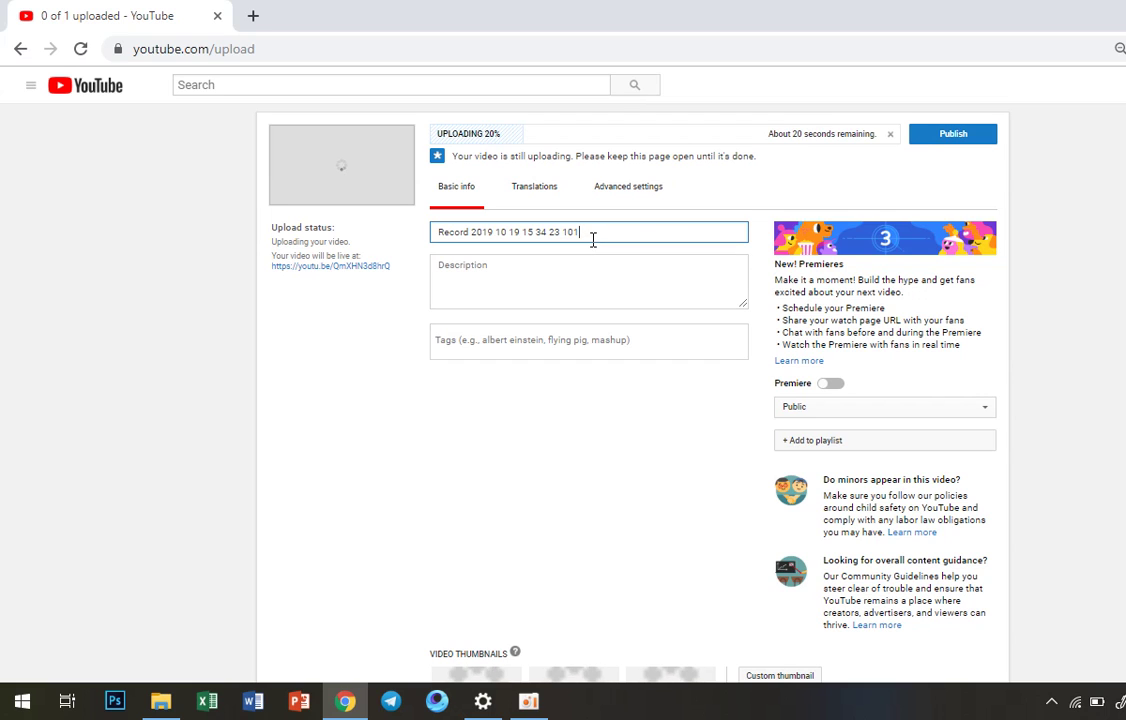
key("ctrl+a")
key("BackSpace")
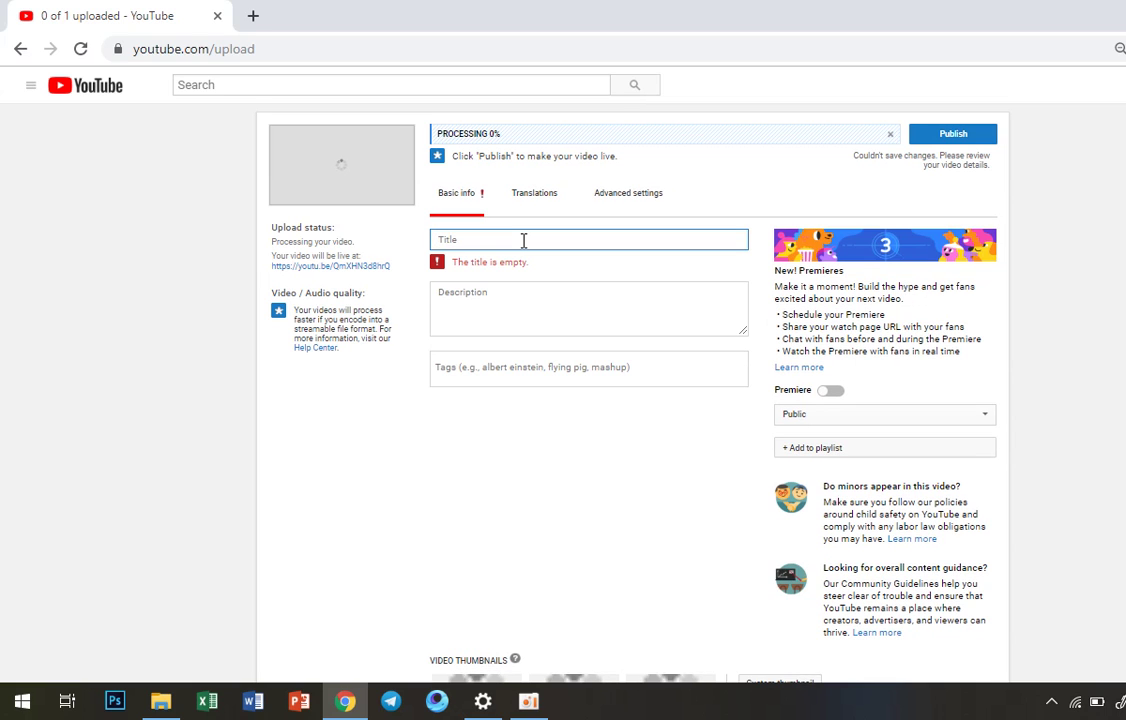
type("How ")
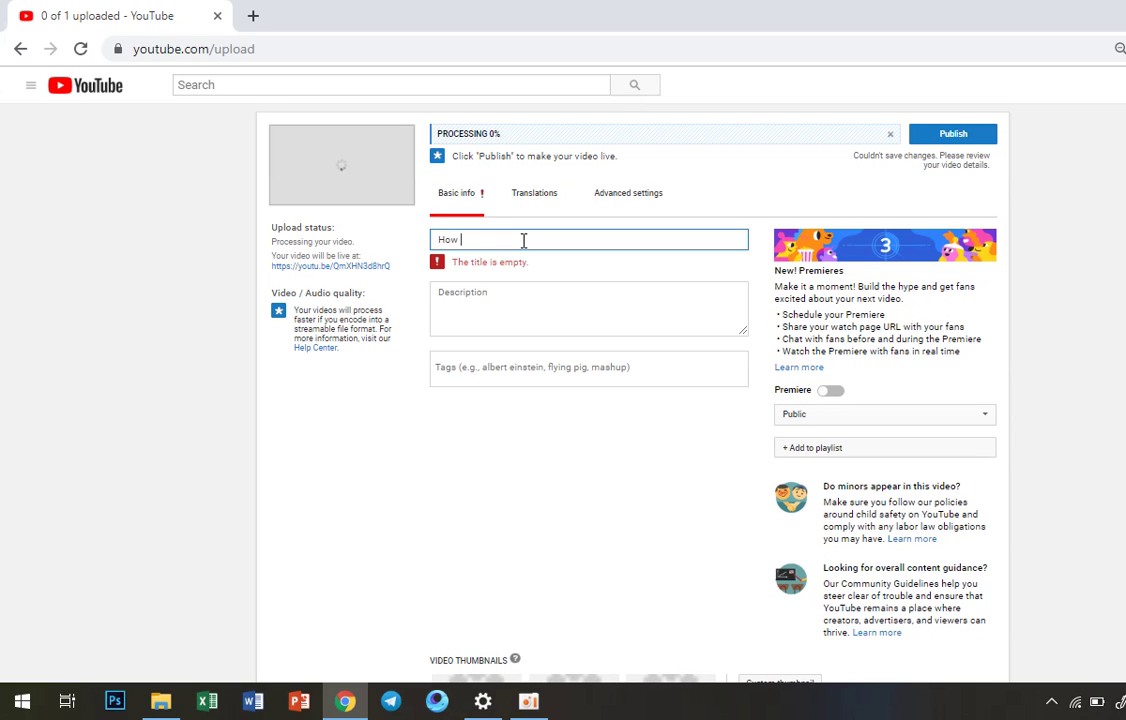
type("to")
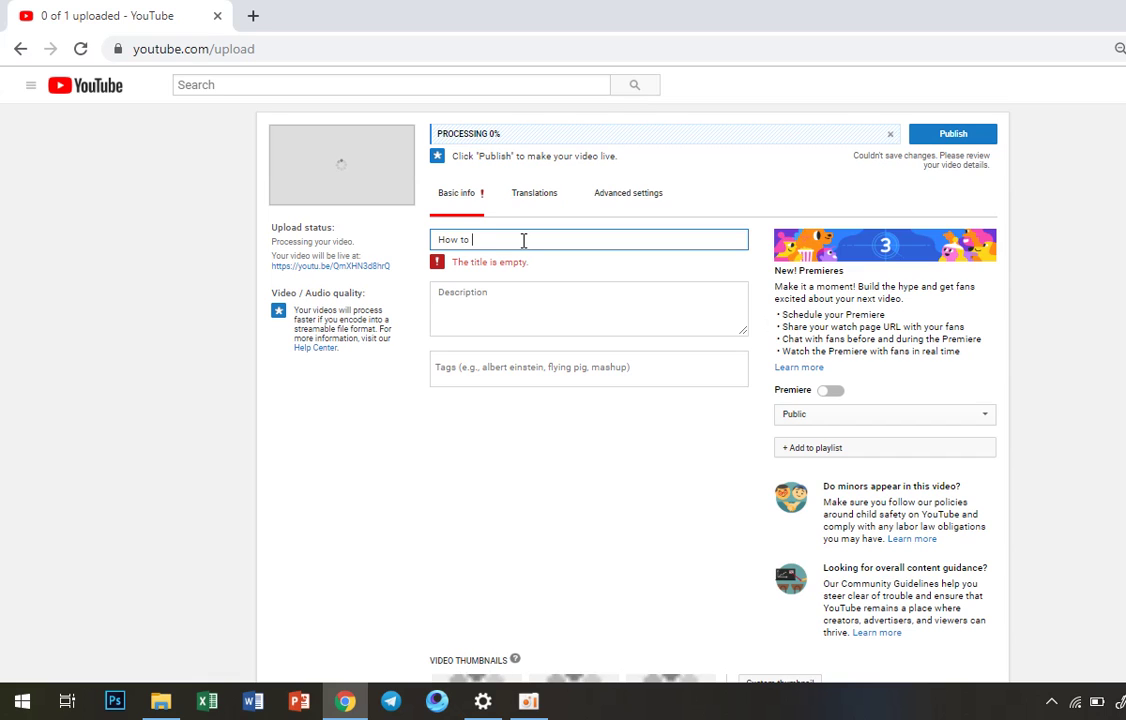
type(" use")
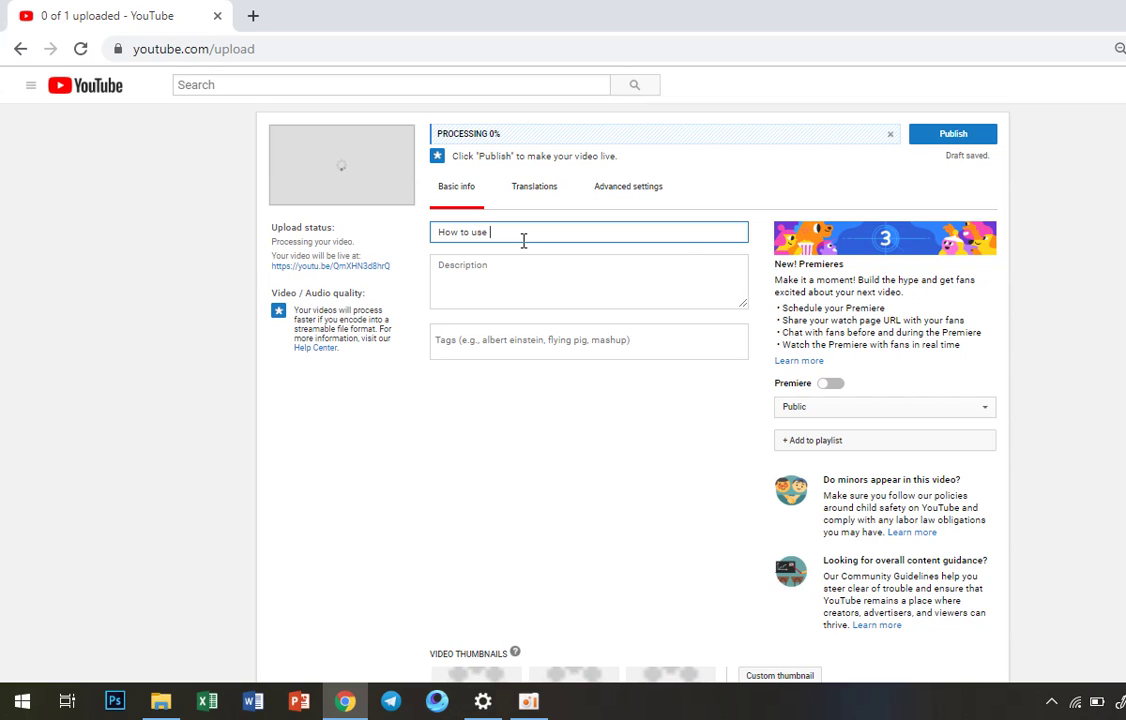
type("se")
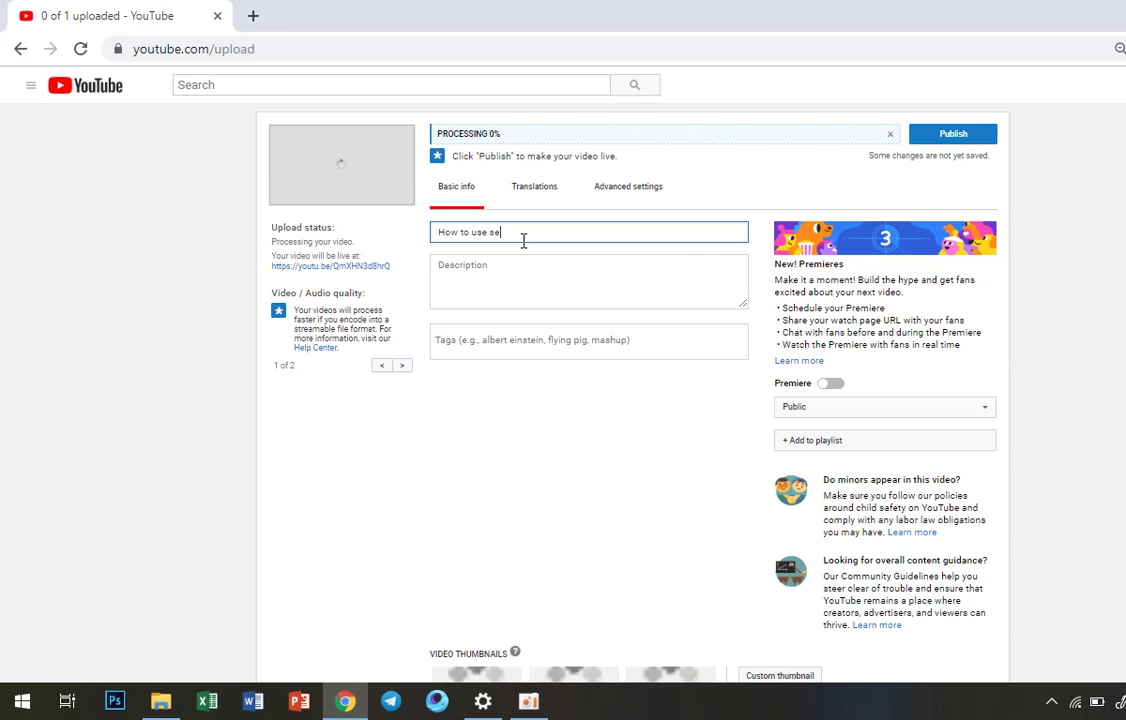
type("u")
type("cur")
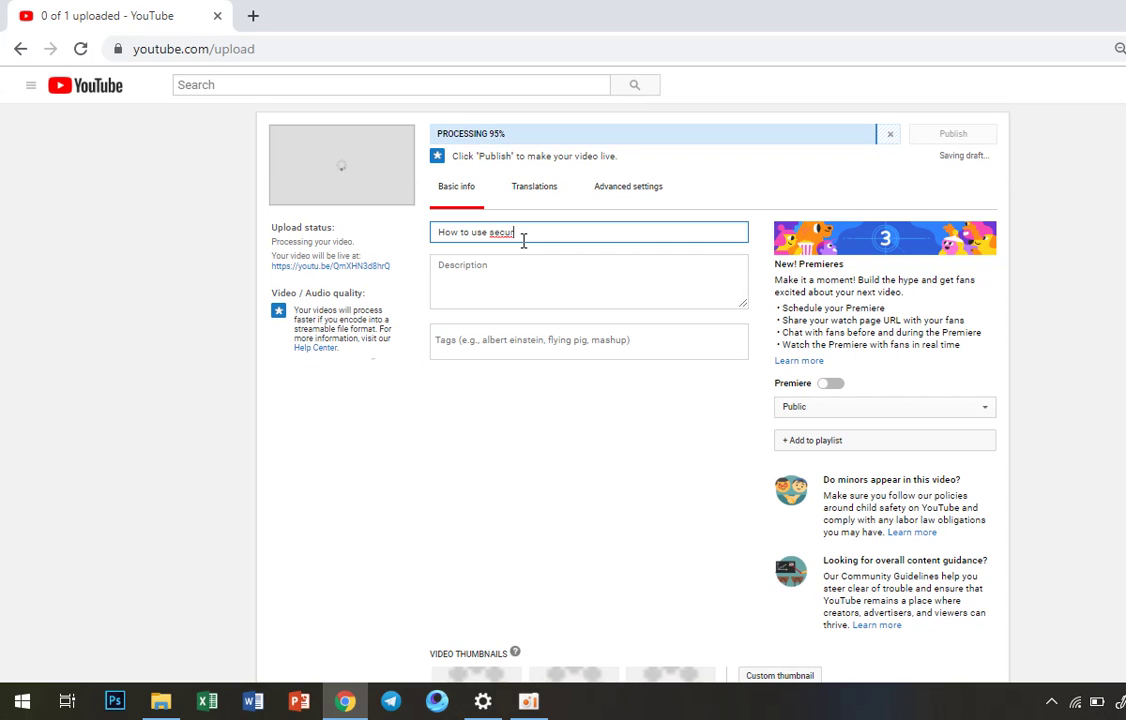
type("i")
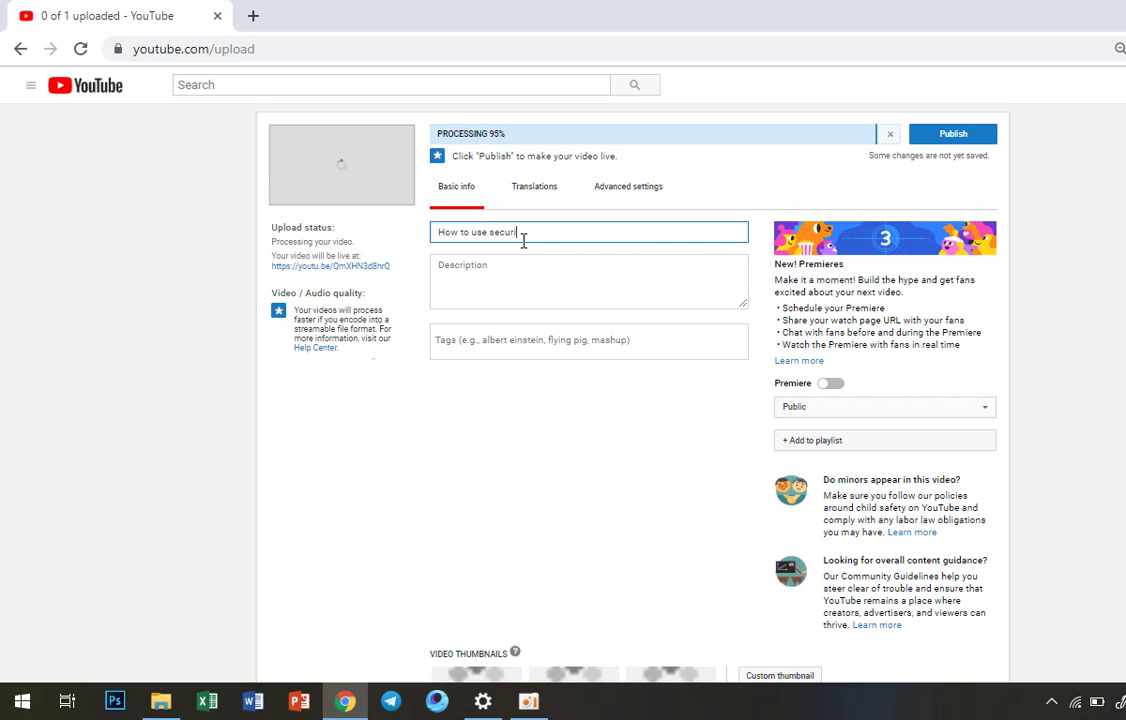
type("ty")
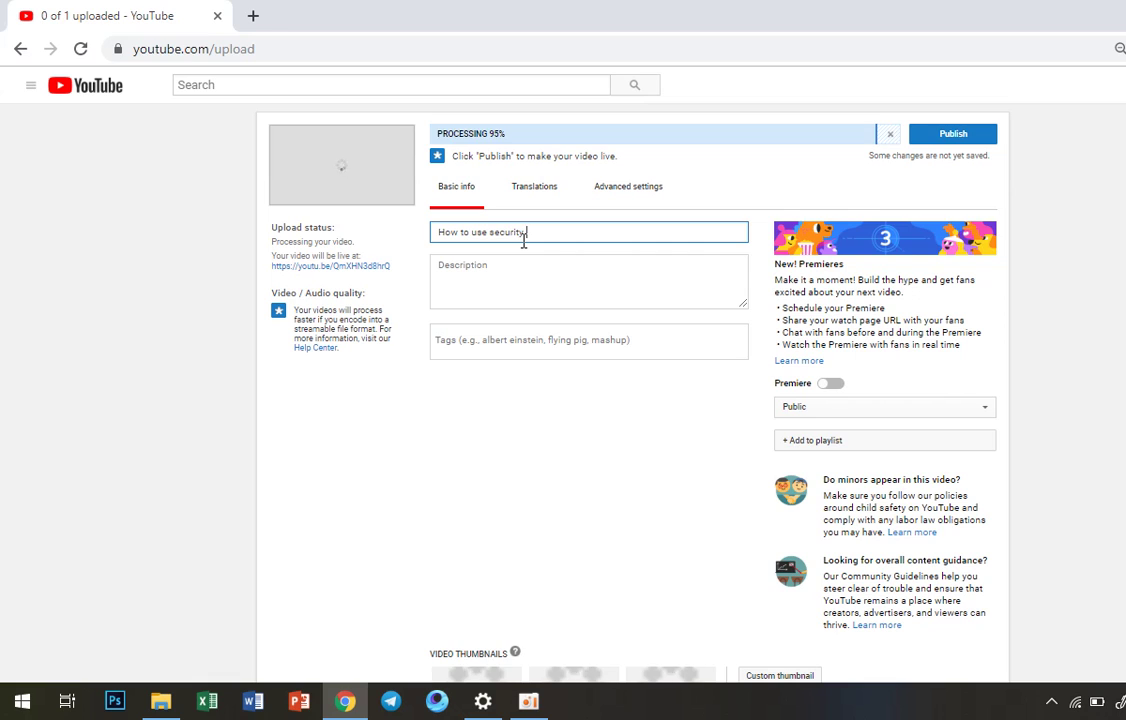
type(" in M")
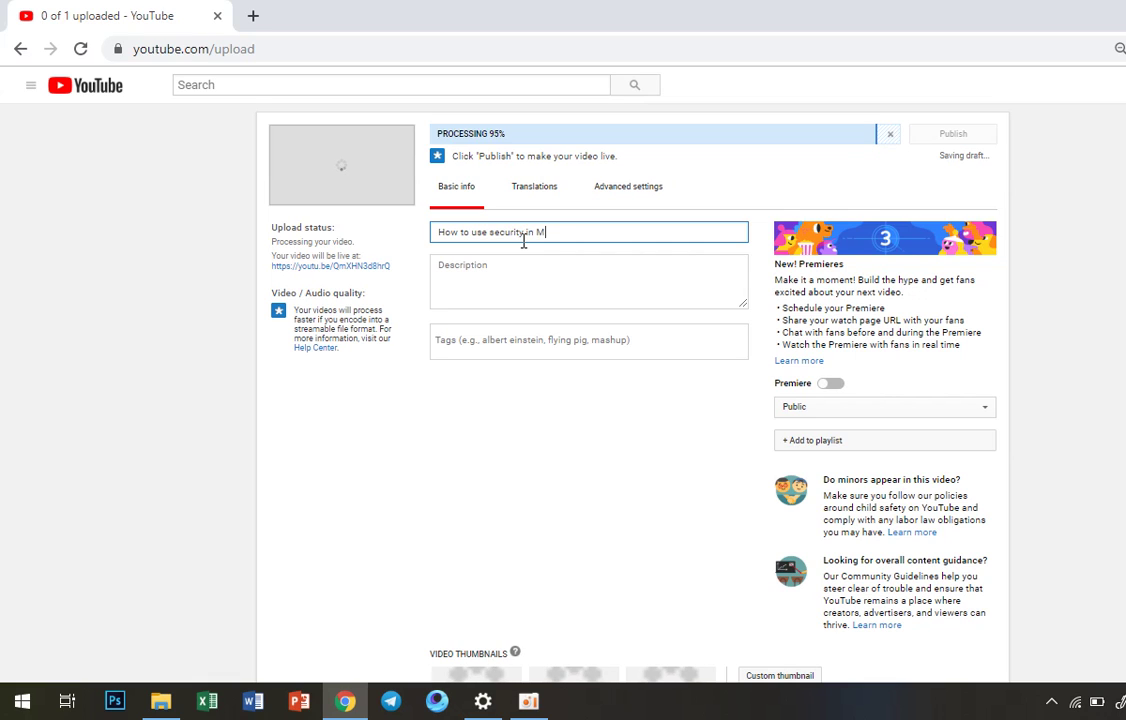
type("i")
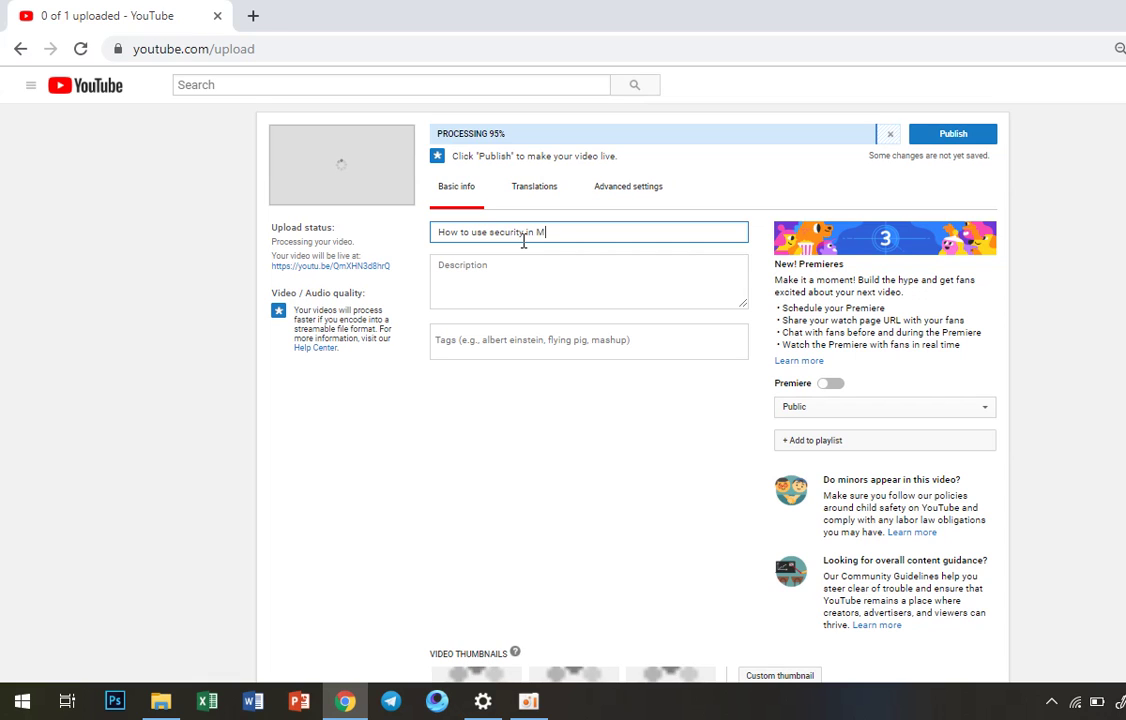
type("cr")
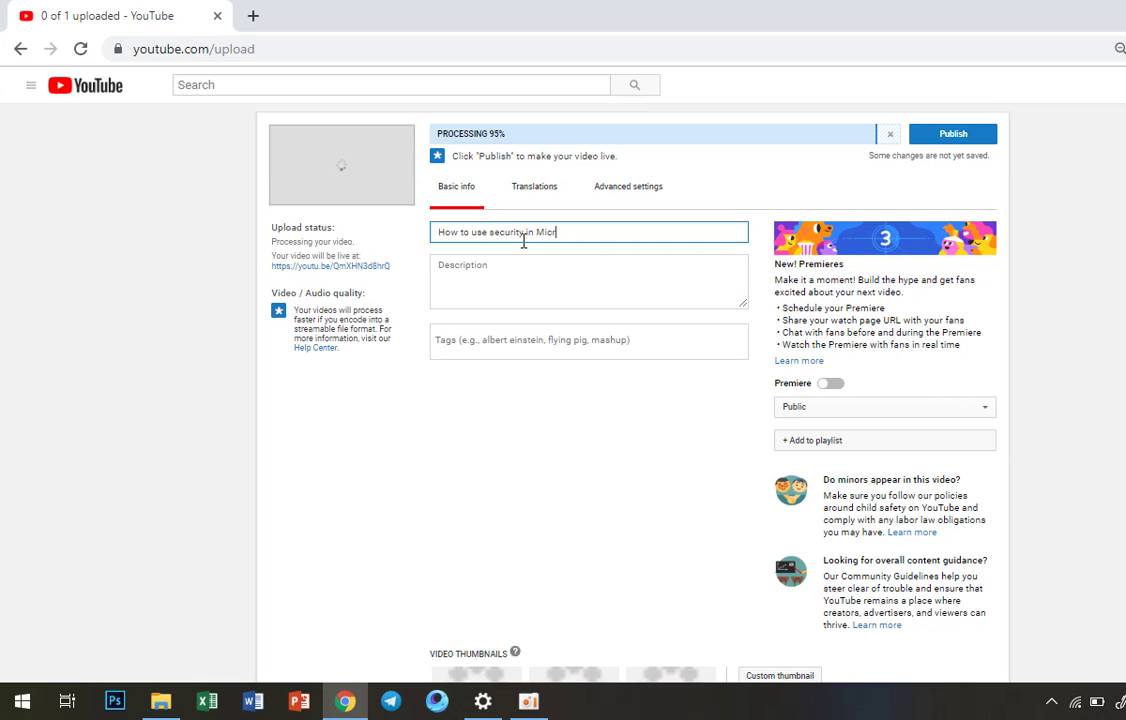
type("oft f")
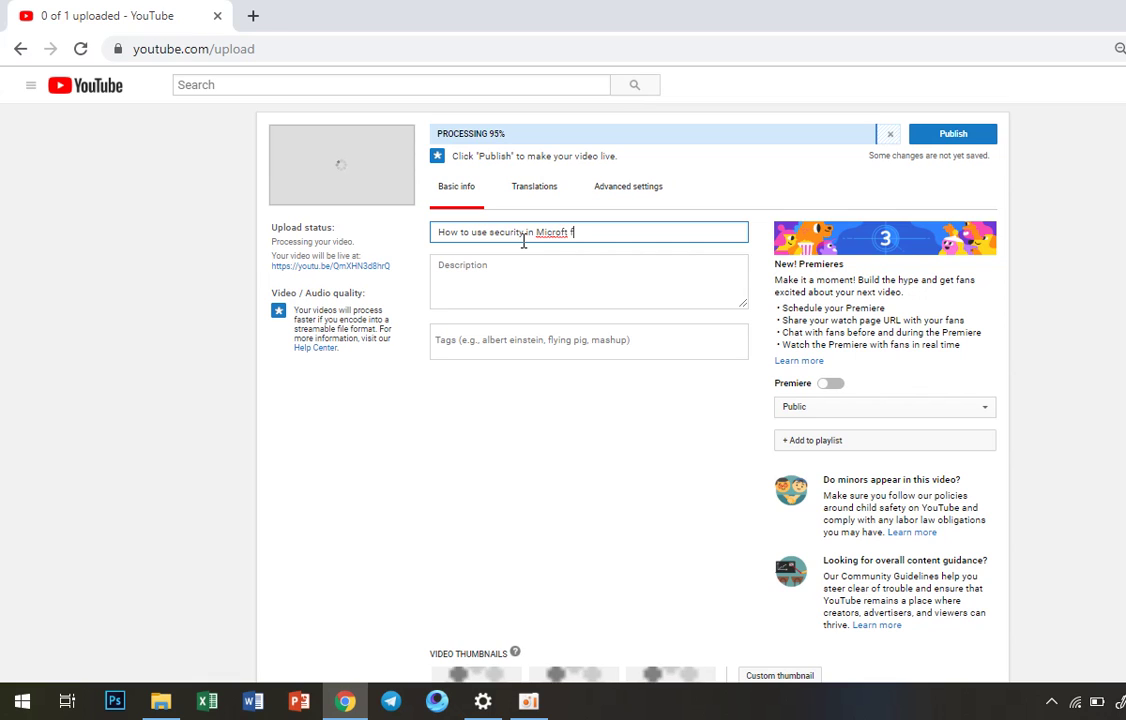
key("BackSpace")
type("word")
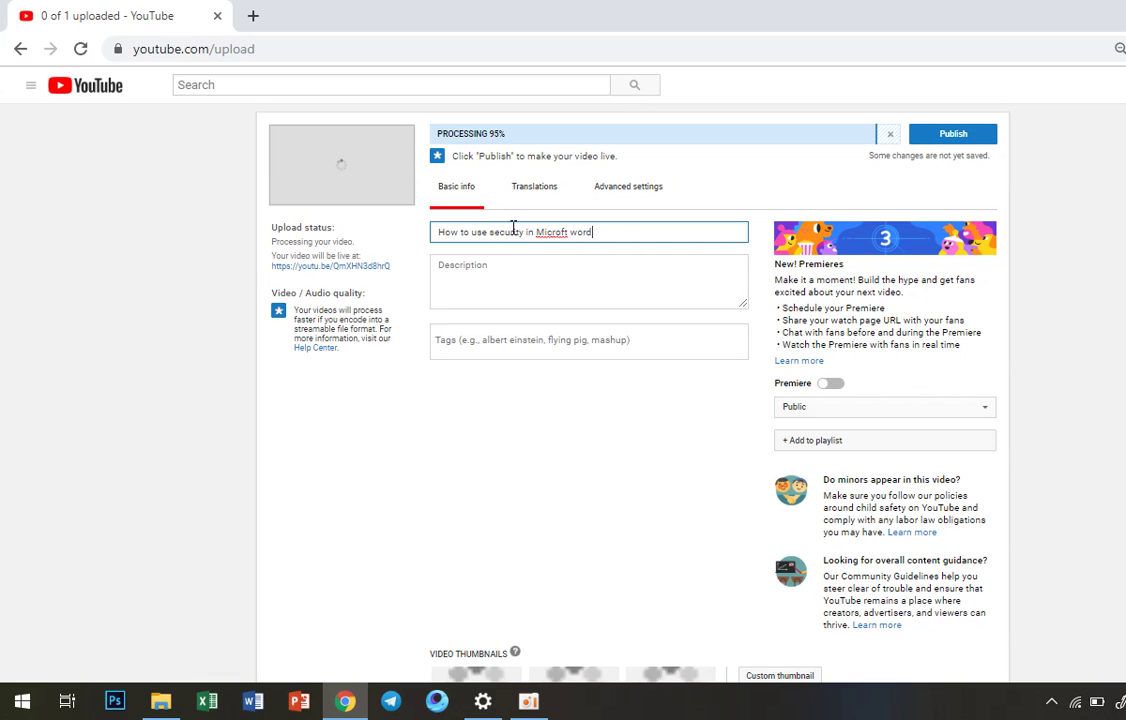
Check the spelling suggestions for the word "Microft" in the video title.
right_click(547, 234)
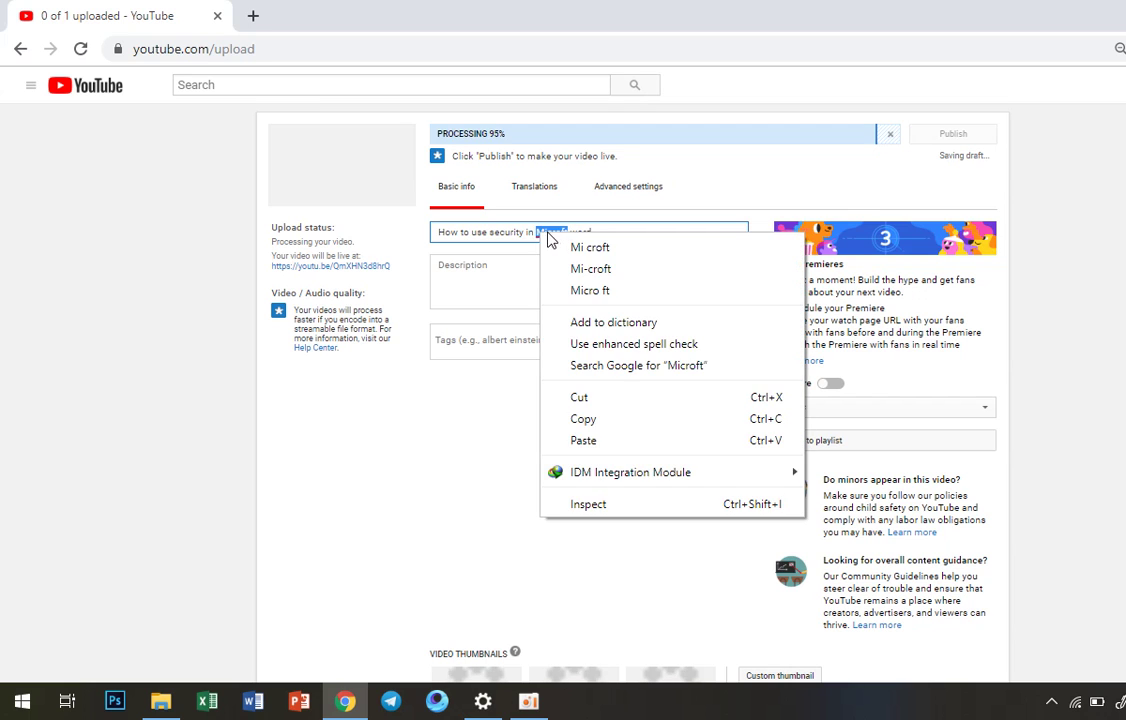
left_click(546, 236)
right_click(549, 237)
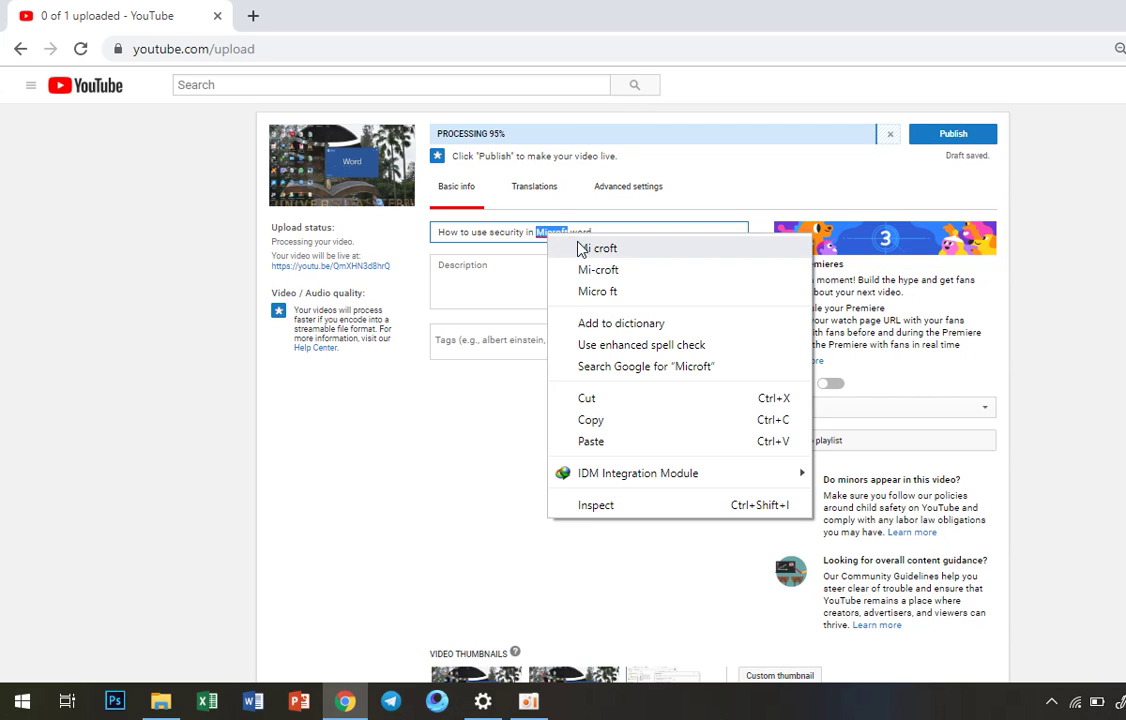
Extend the video title with ".. how make password in word" after "How to use security in Microft word".
left_click(598, 231)
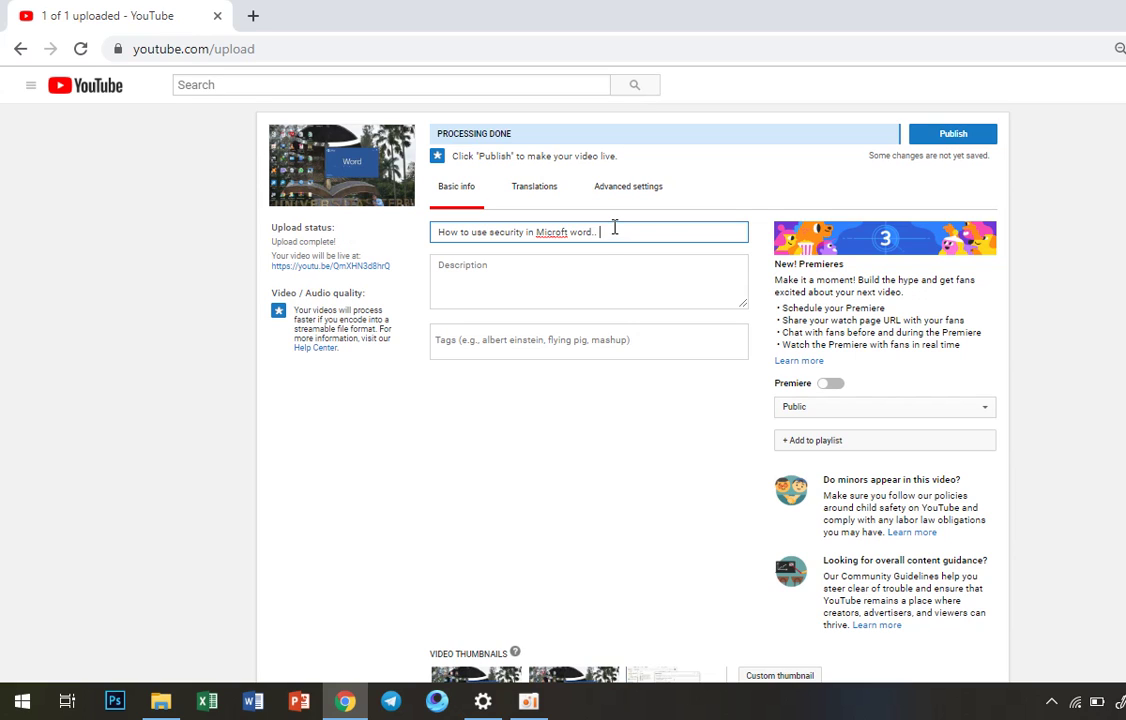
type("how")
type("make pa")
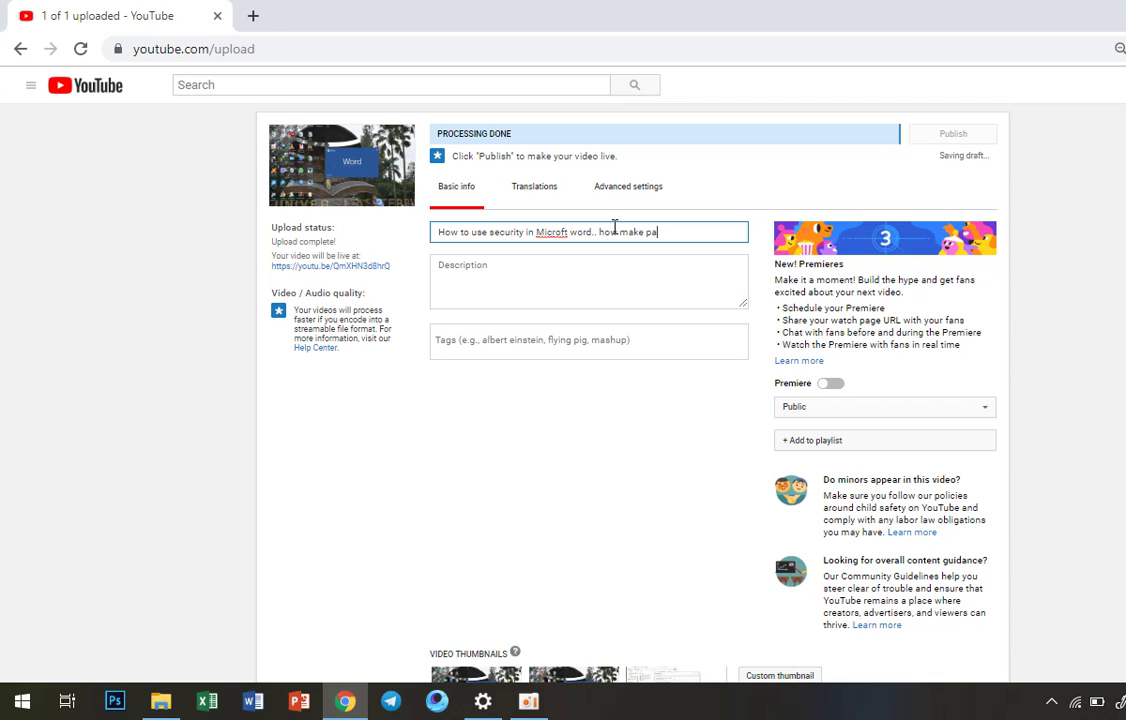
type("sse")
key("BackSpace")
key("BackSpace")
key("BackSpace")
key("BackSpace")
key("BackSpace")
key("BackSpace")
key("BackSpace")
key("BackSpace")
key("BackSpace")
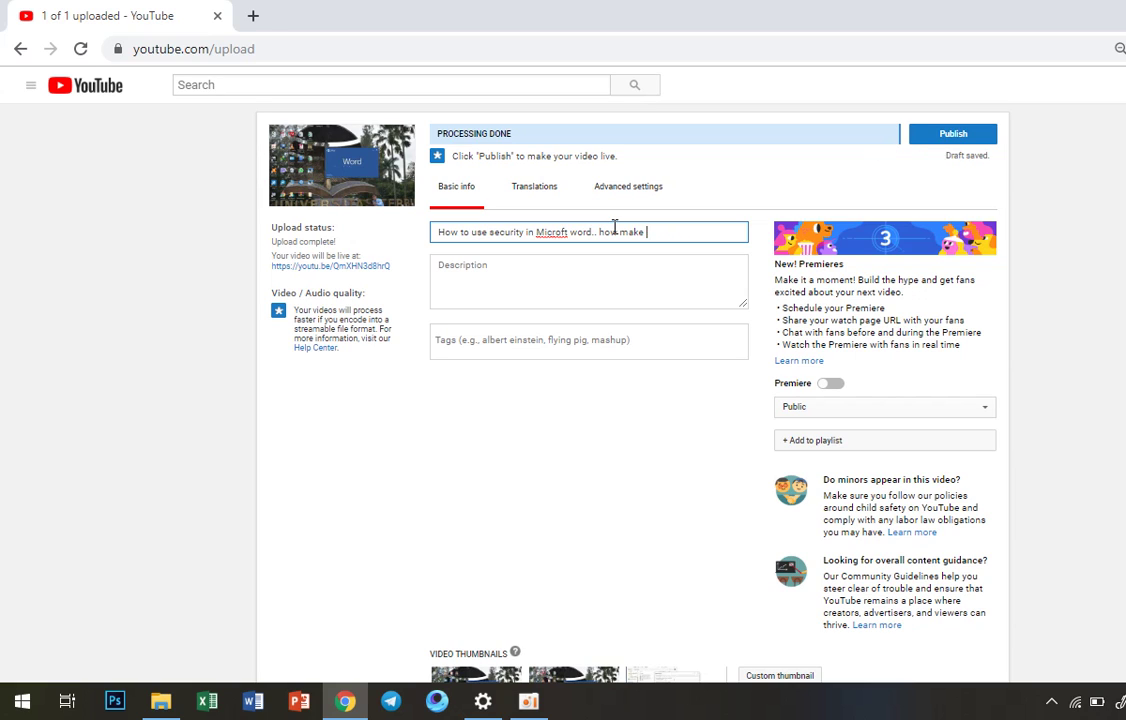
key("BackSpace")
key("BackSpace")
type("make password ")
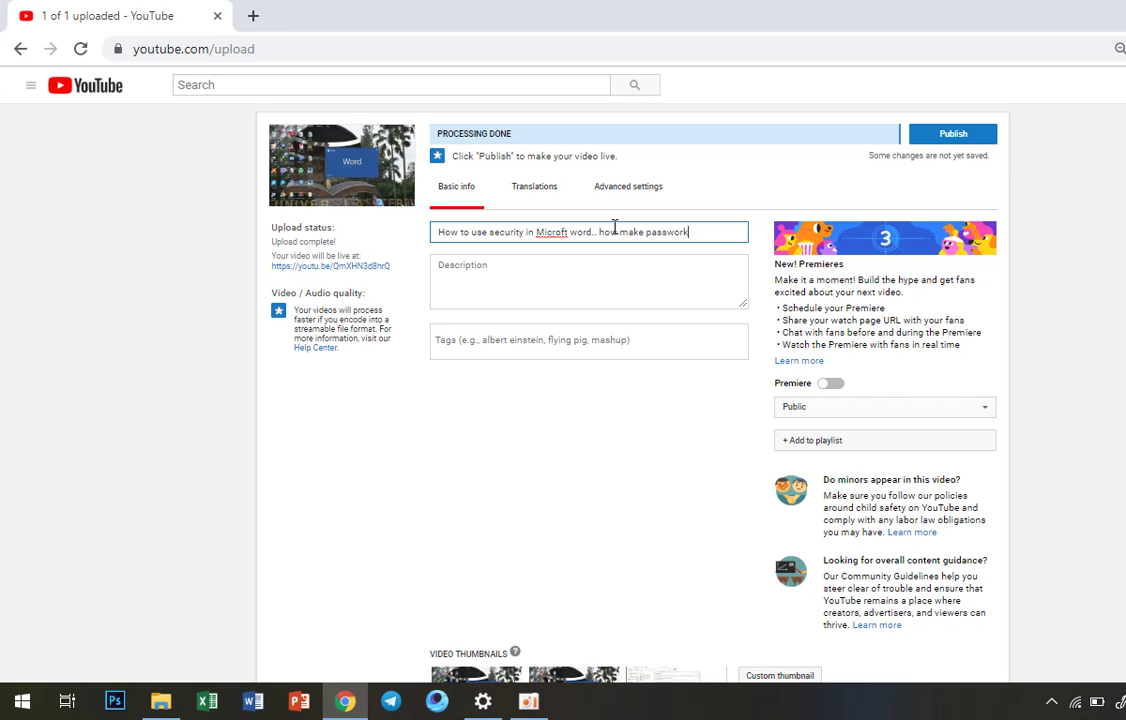
type("in word")
Enter "Thank for Watching my videos" as the video description and publish the video.
left_click(577, 264)
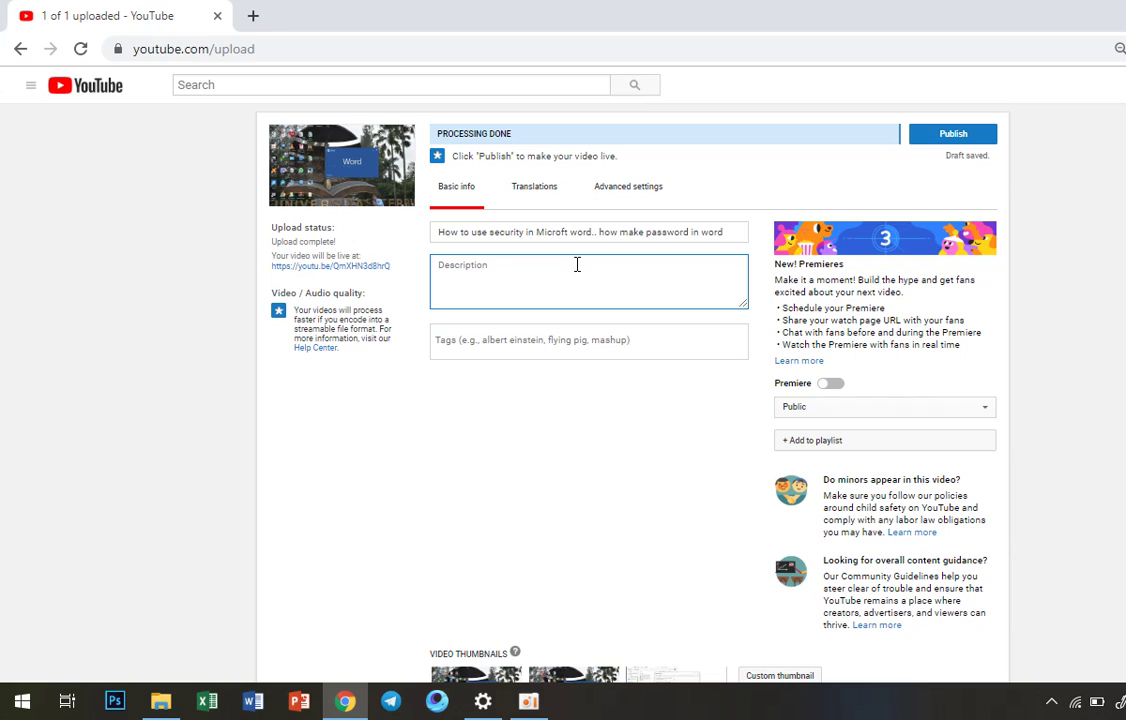
type("Thank")
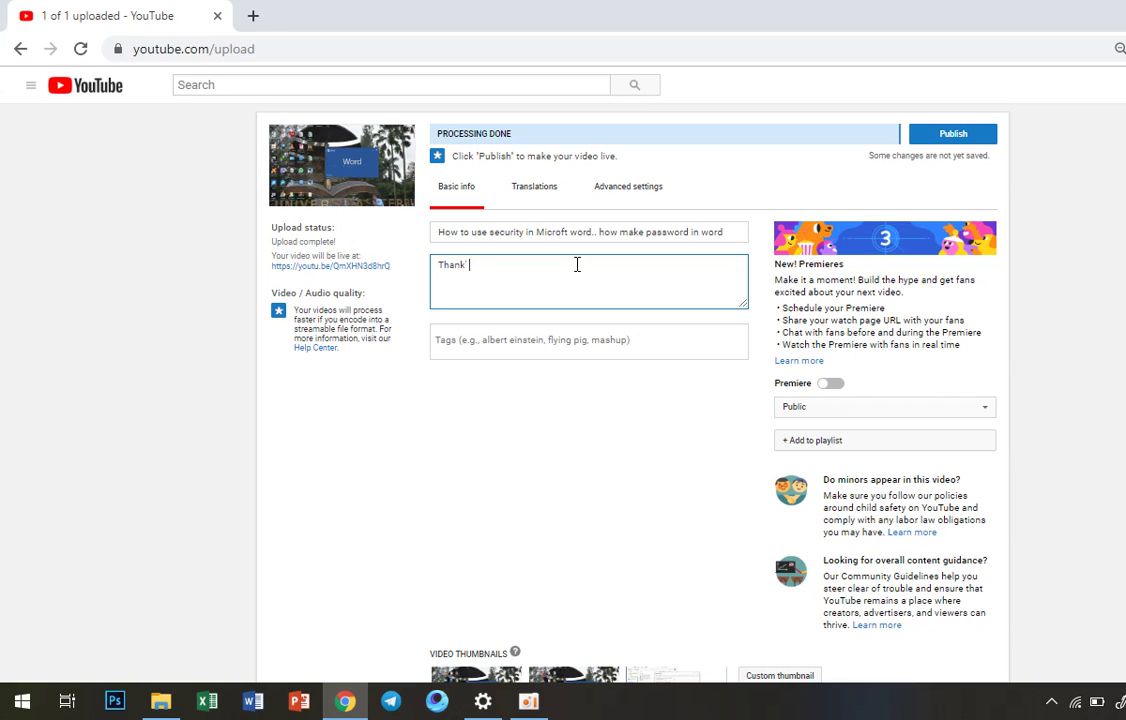
type("yp")
key("BackSpace")
key("BackSpace")
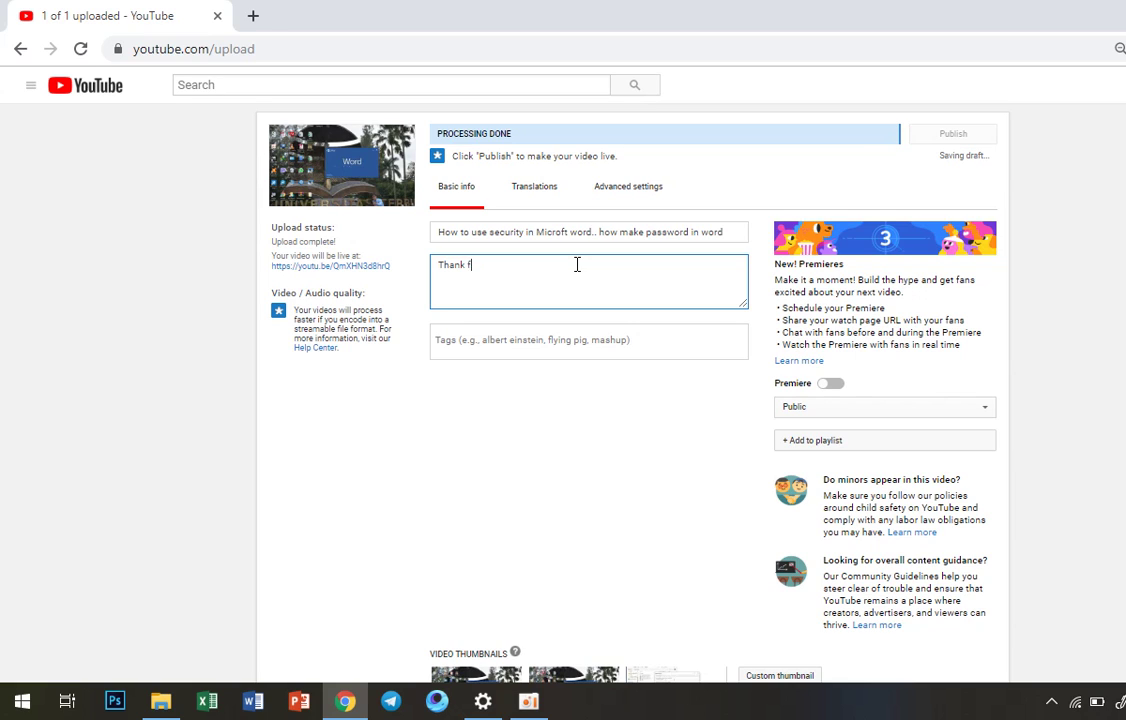
type("for ")
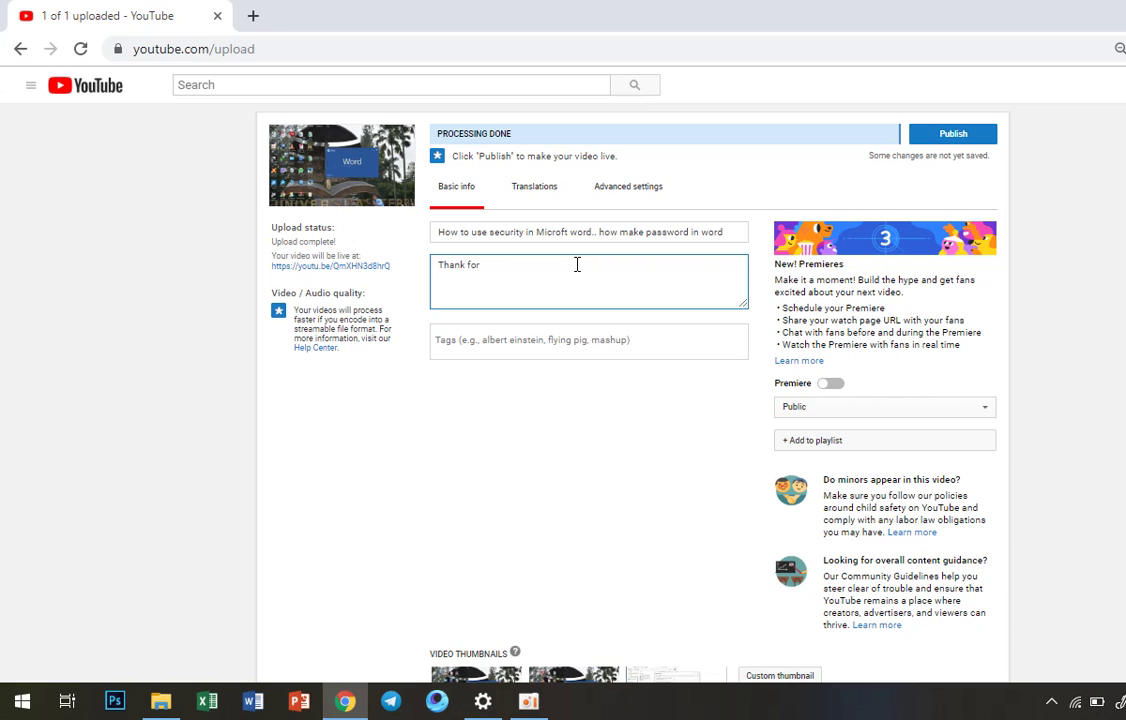
type("Watching my ")
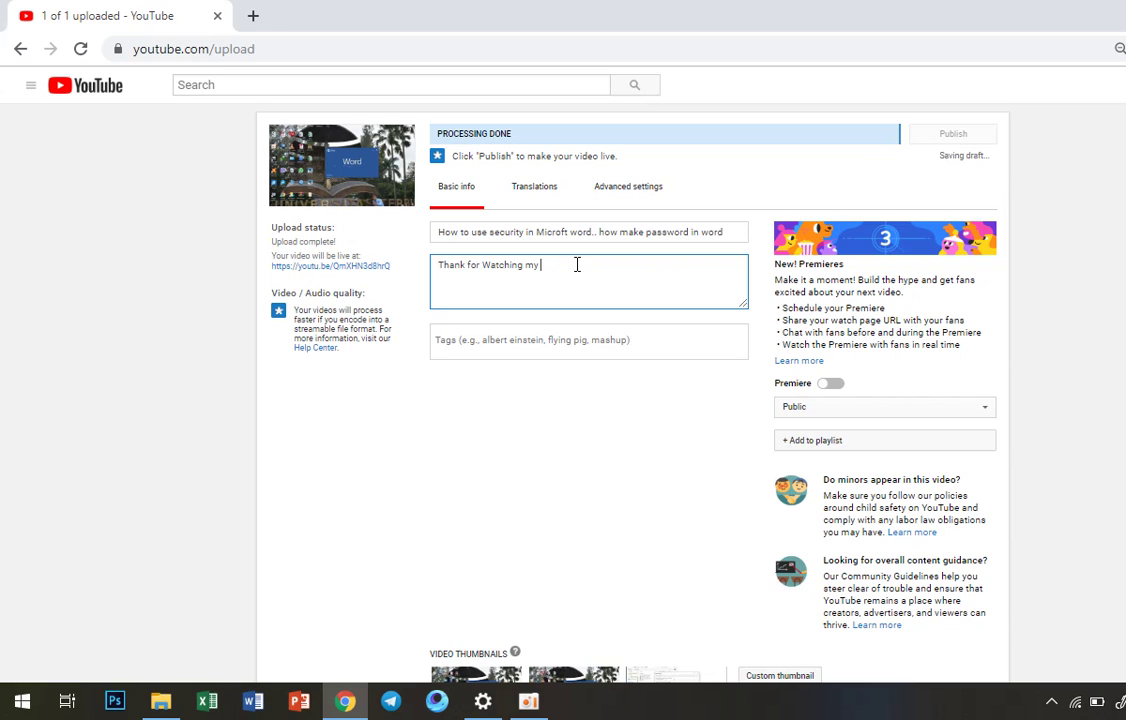
type("videos")
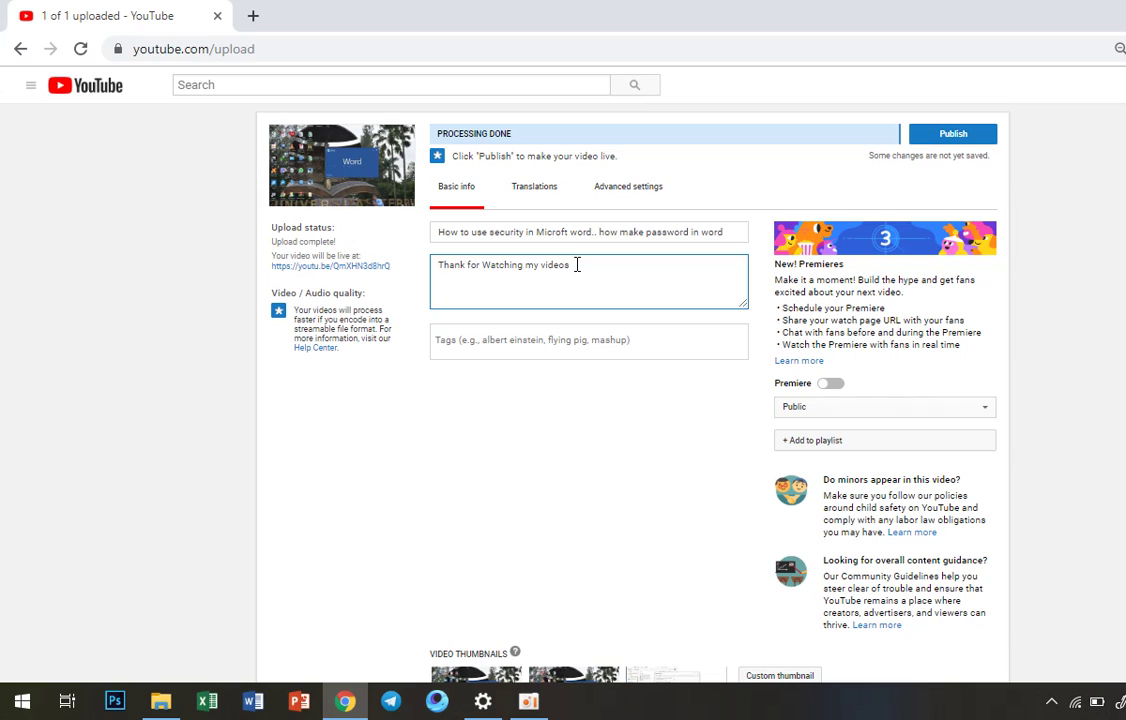
key("Return")
left_click(967, 138)
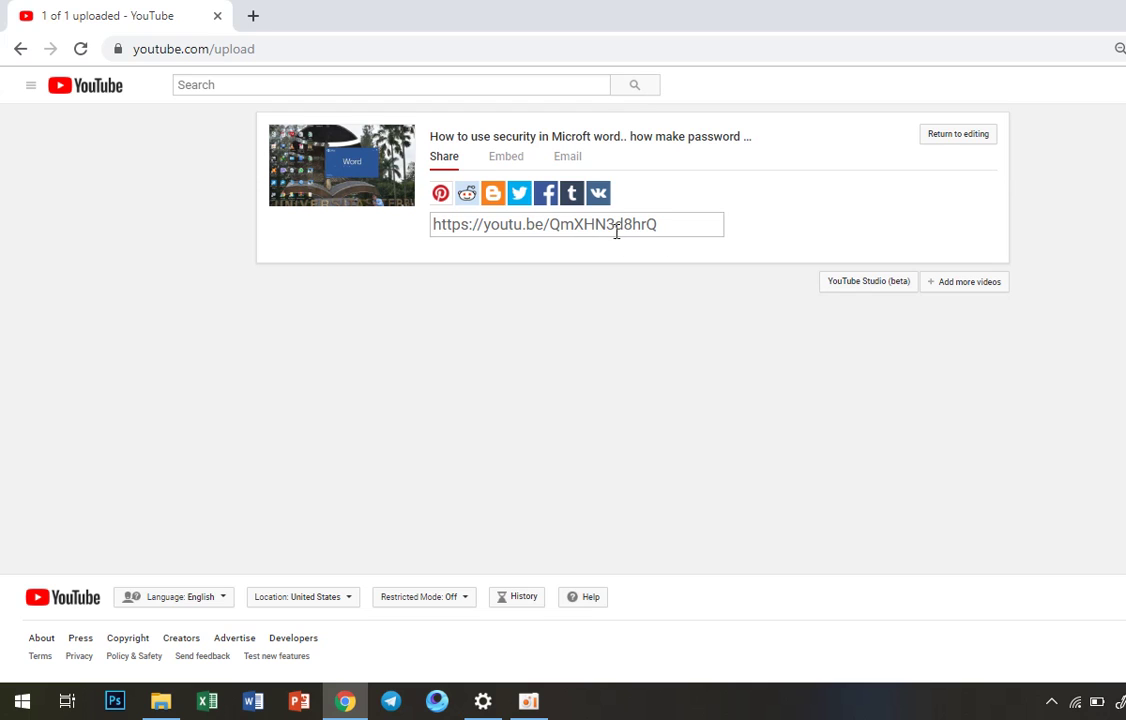
Copy the share link of the published video.
left_click(679, 225)
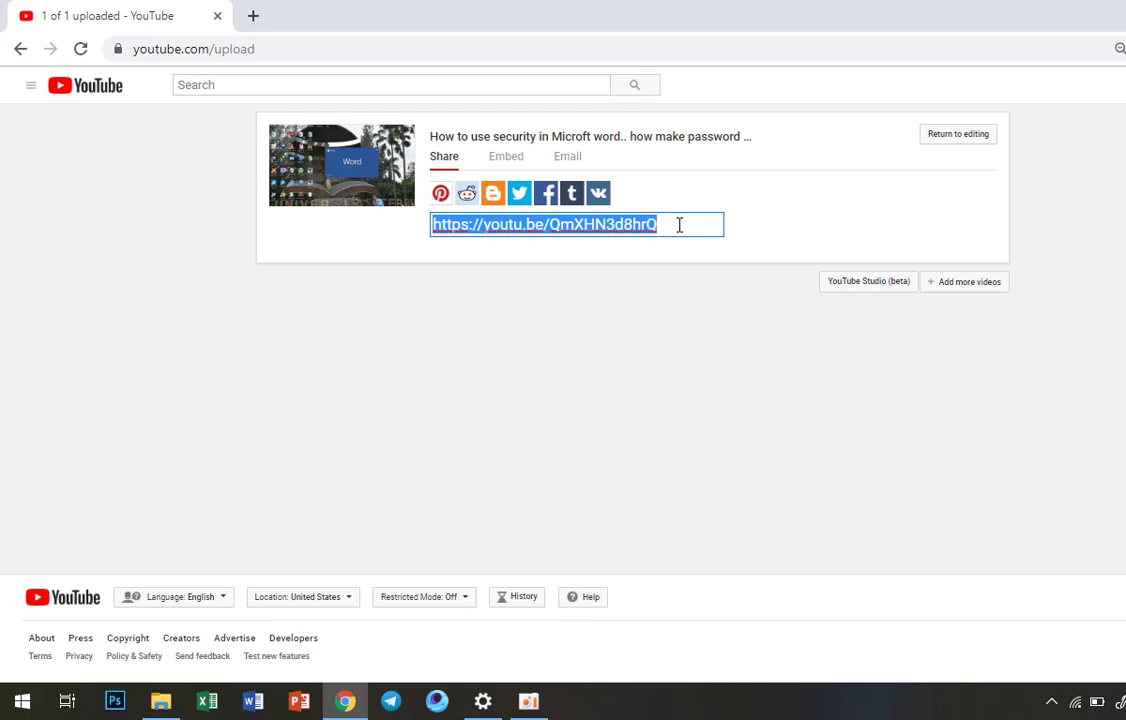
right_click(625, 224)
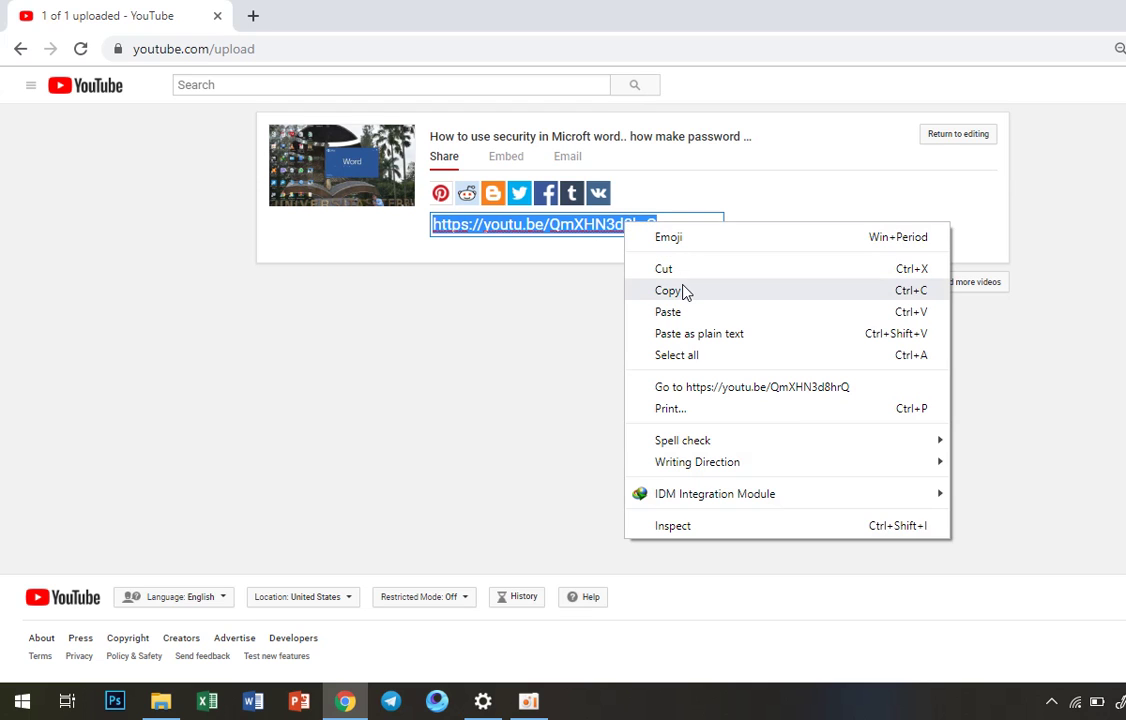
left_click(688, 291)
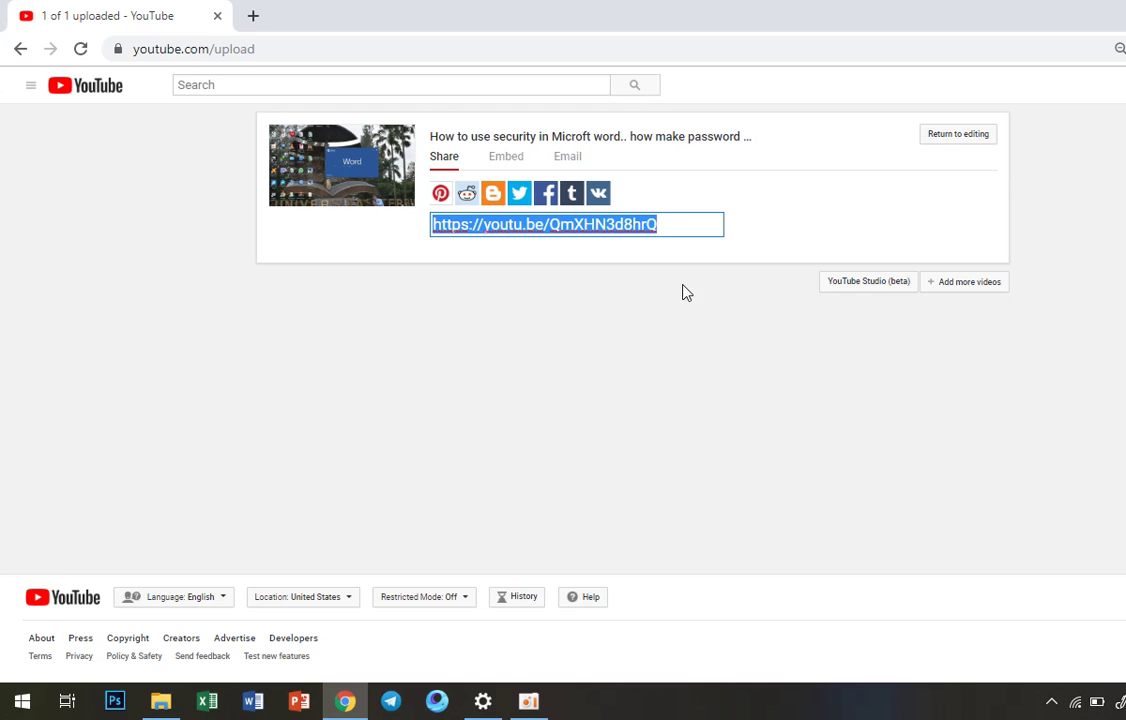
Open the copied video link in a new browser tab and pause playback to check the title and description.
left_click(253, 16)
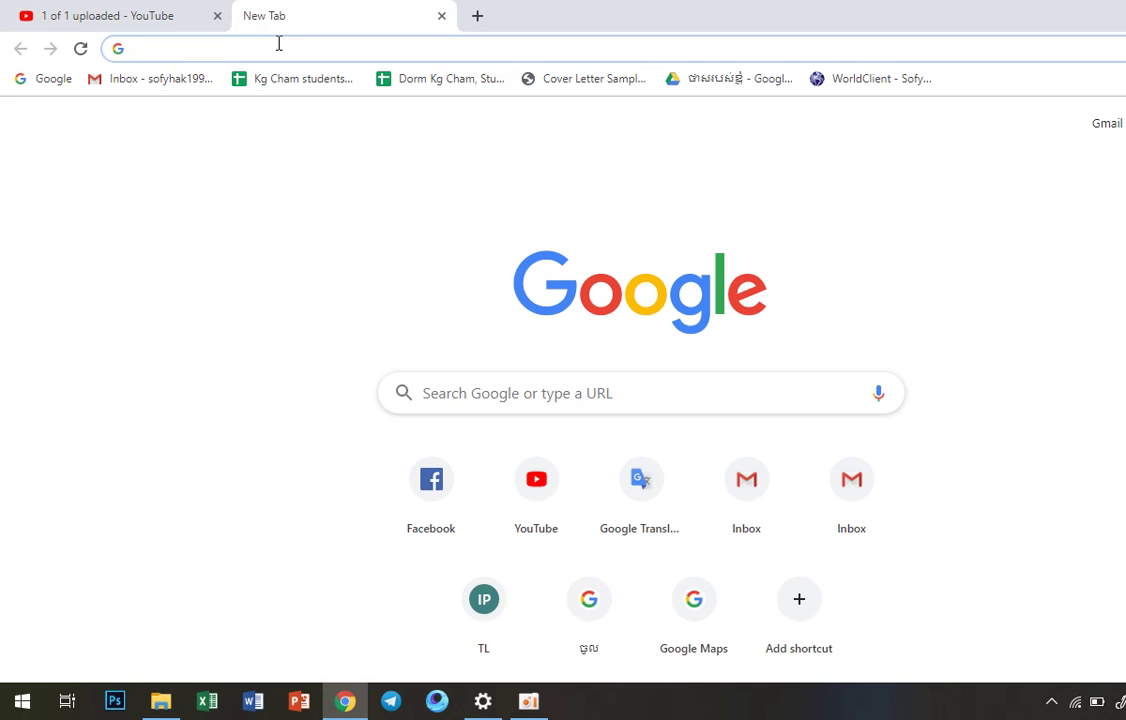
right_click(280, 44)
left_click(337, 172)
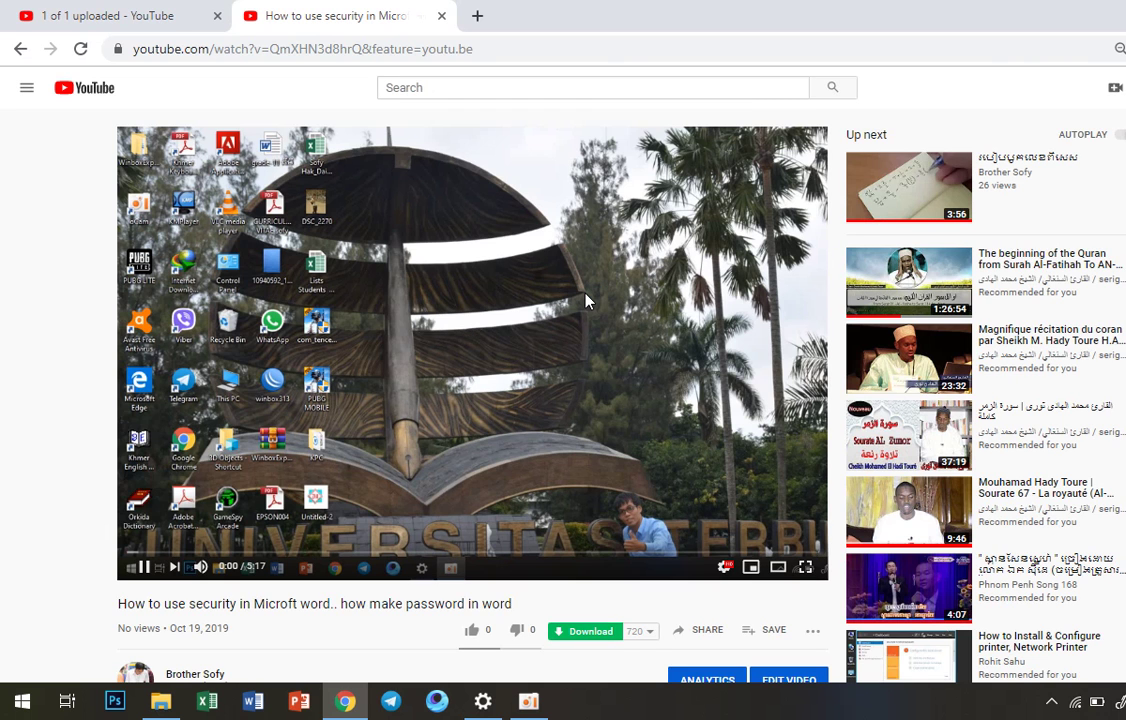
left_click(585, 300)
scroll(440, 398, "down", 1)
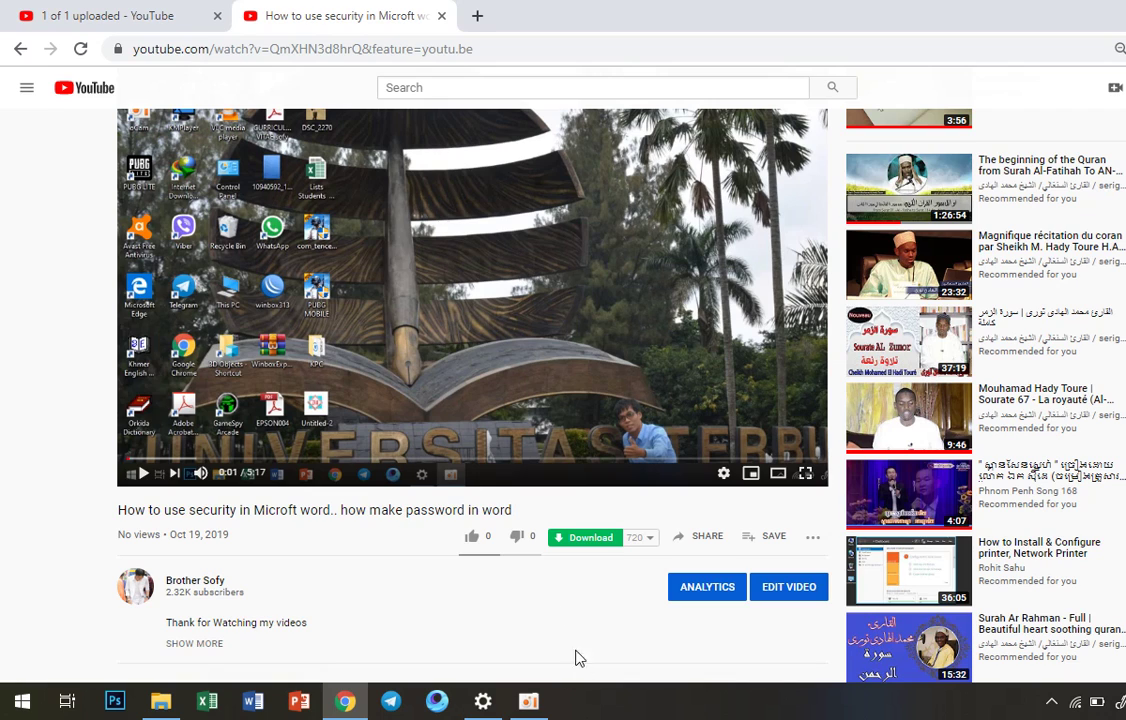